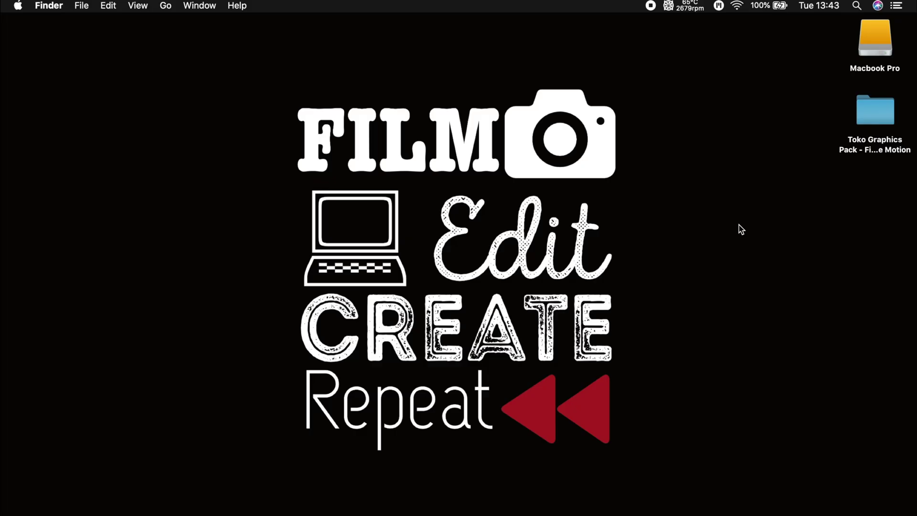
Open the Toko Graphics Pack folder on the desktop, view the font links in Download Fonts.pdf and close the document.
double_click(884, 113)
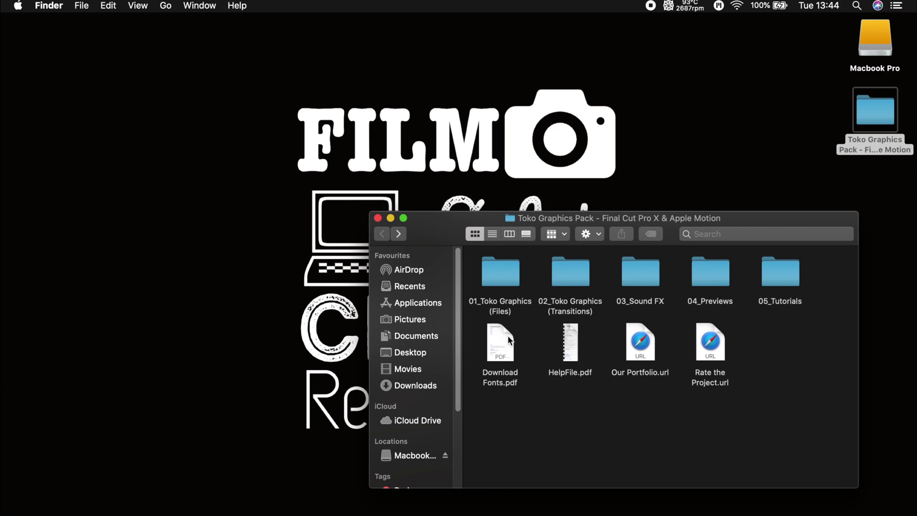
click(515, 352)
double_click(522, 354)
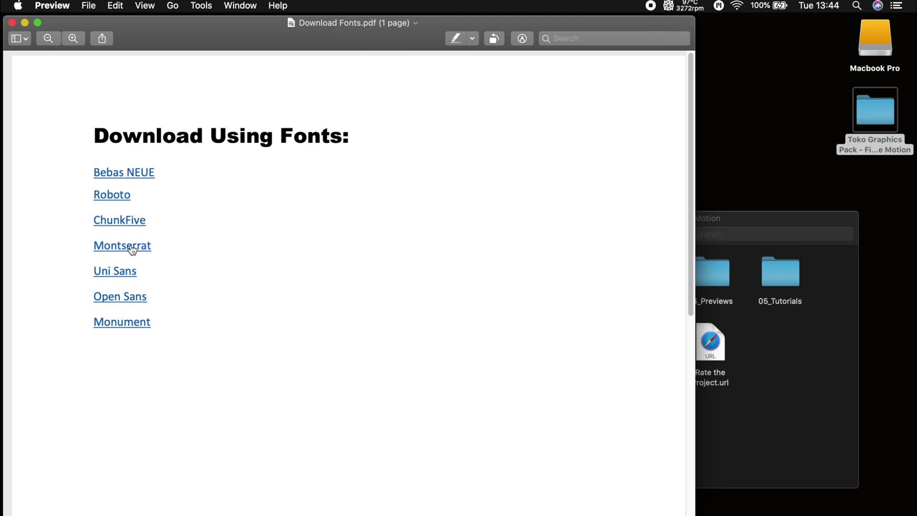
click(12, 22)
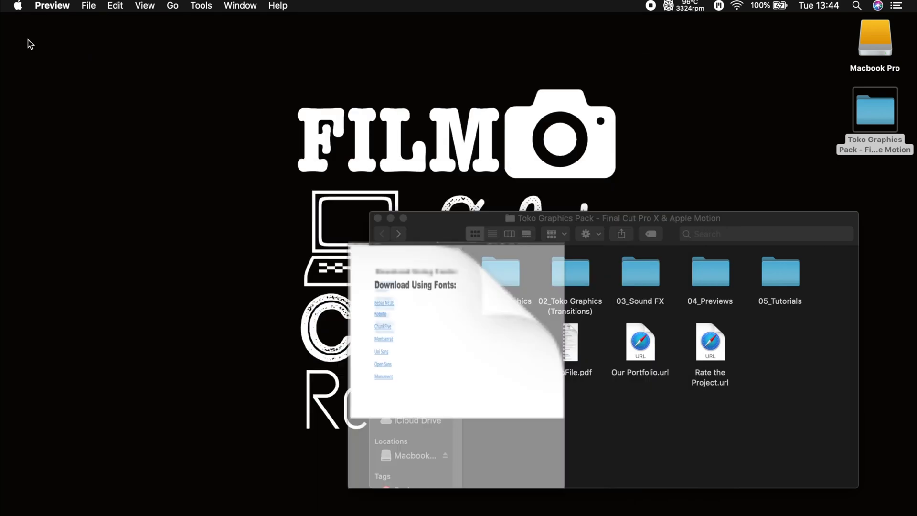
Open HelpFile.pdf and read the Toko Graphics installation instructions for systems with and without Apple Motion.
double_click(578, 332)
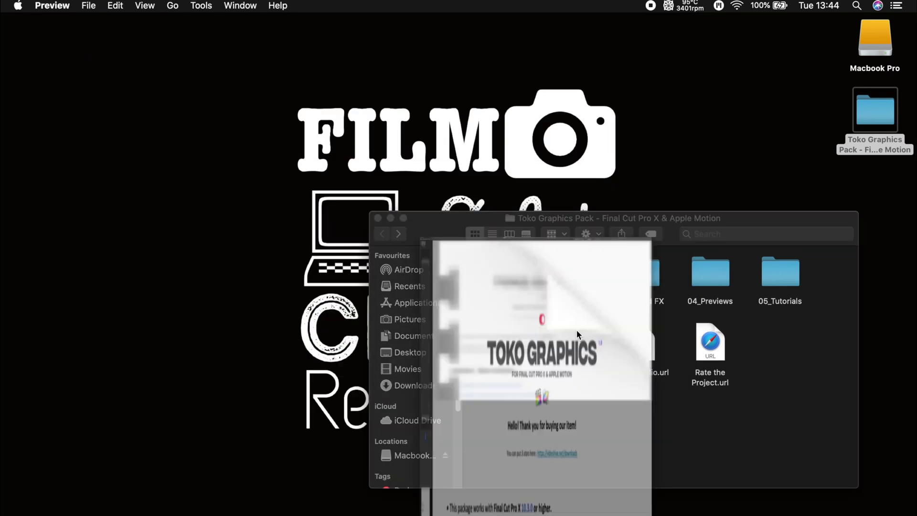
scroll(491, 357, down, 10)
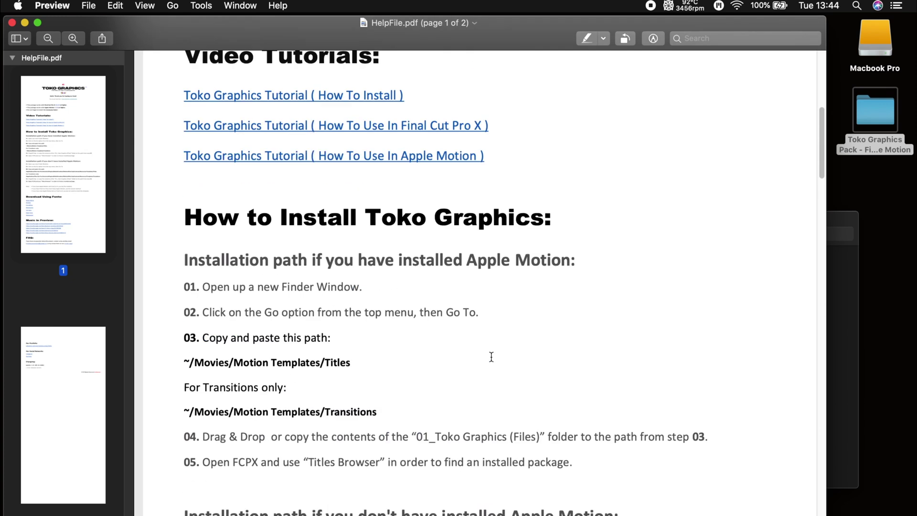
scroll(491, 358, down, 10)
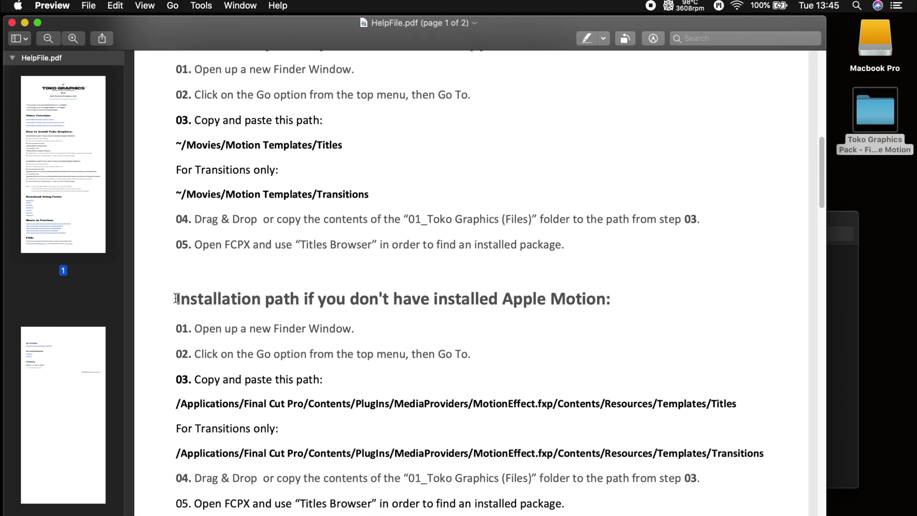
drag(176, 297, 606, 299)
click(533, 280)
scroll(468, 167, up, 3)
scroll(399, 329, down, 5)
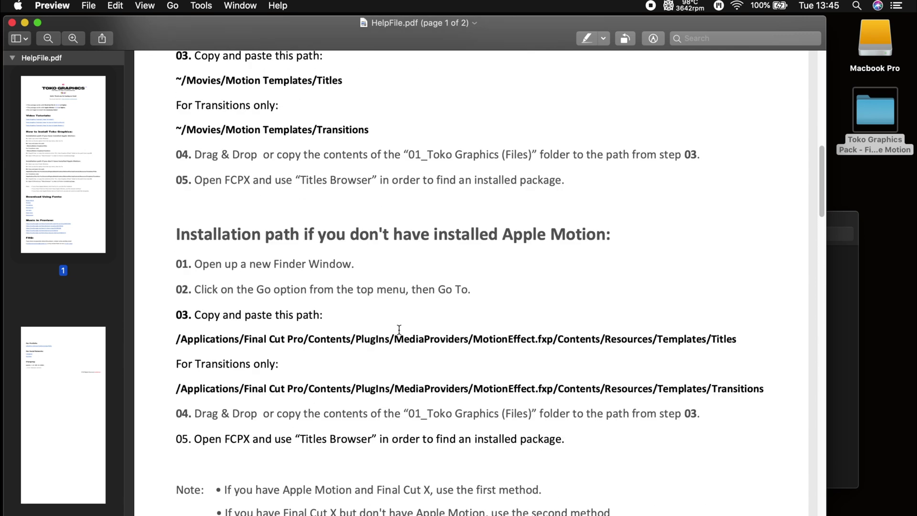
Copy the Titles path given for installing without Apple Motion from the help file.
scroll(399, 329, down, 2)
drag(175, 295, 738, 299)
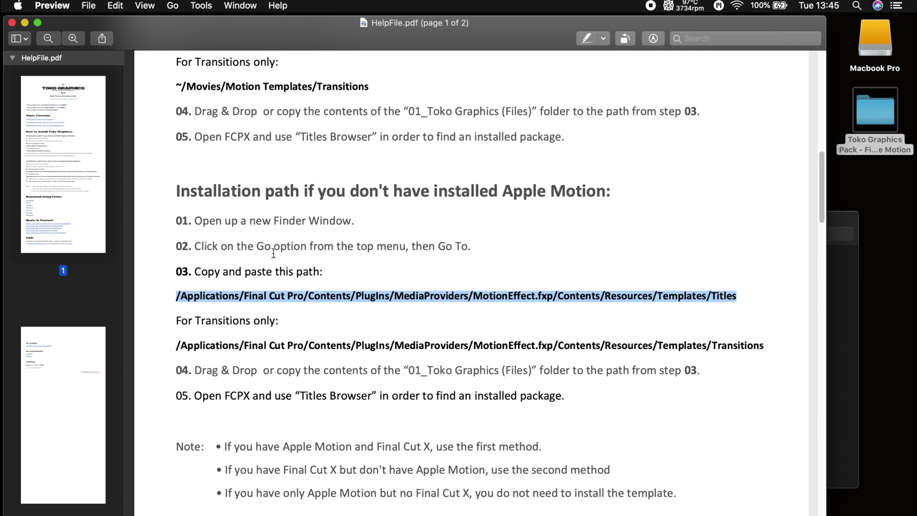
click(205, 507)
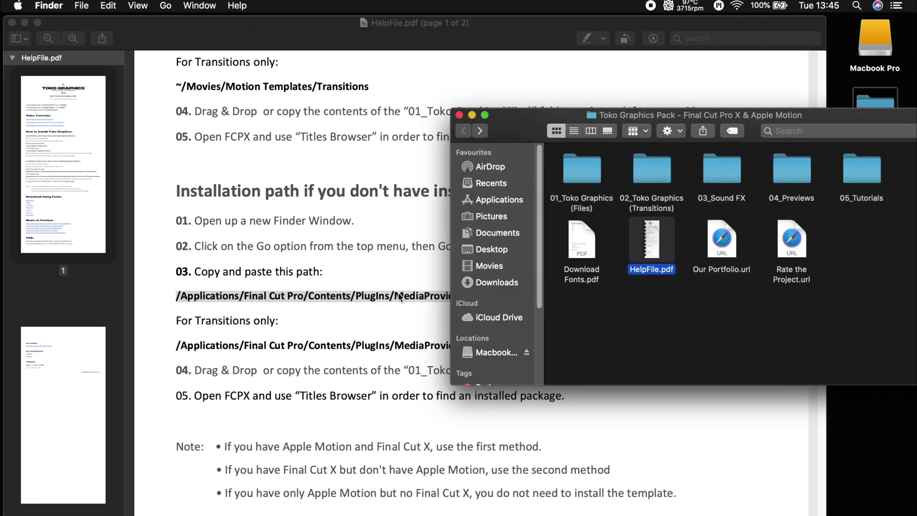
click(400, 297)
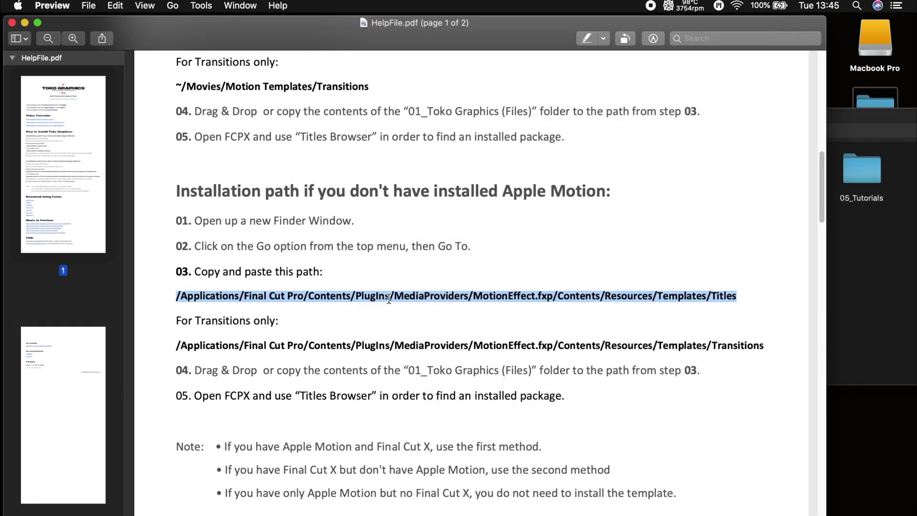
right_click(407, 297)
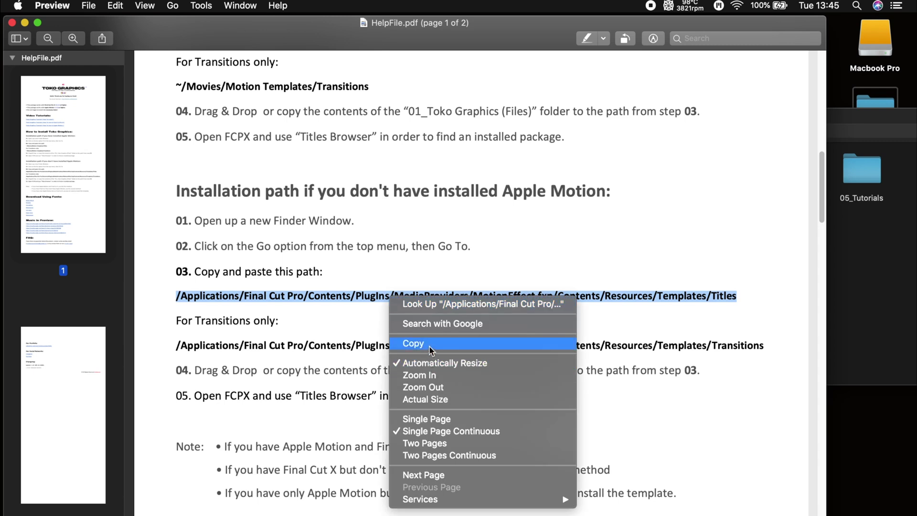
click(428, 342)
In Finder, go to the folder /Applications/Final Cut Pro/Contents/PlugIns/MediaProviders/MotionEffect.fxp/Contents/Resources/Templates/Titles.
click(846, 259)
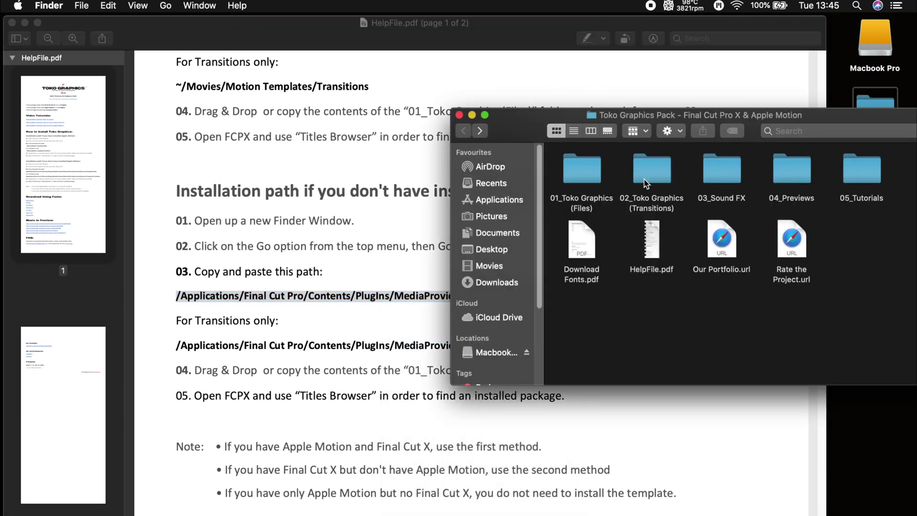
click(166, 5)
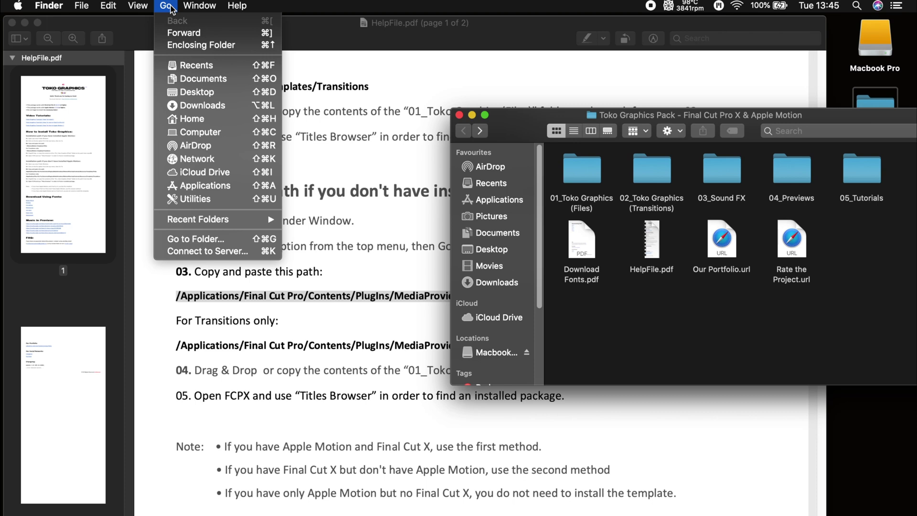
click(216, 238)
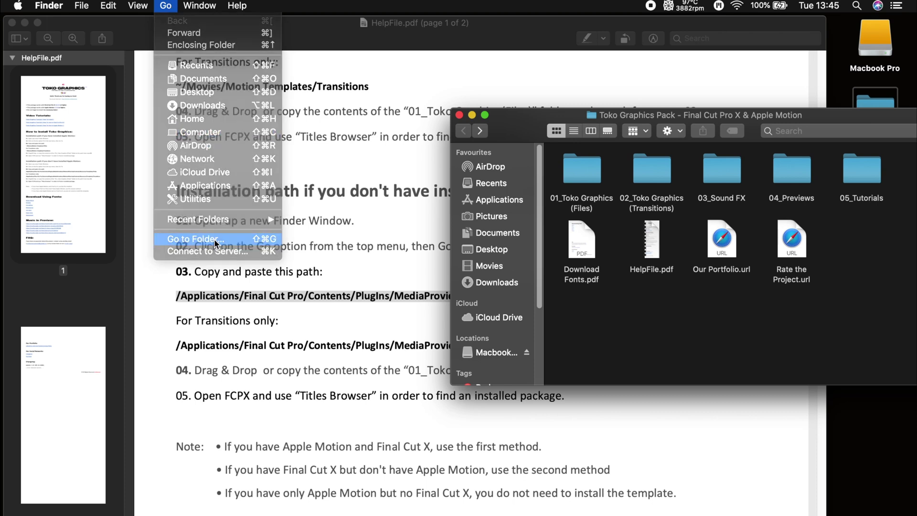
scroll(213, 239, down, 5)
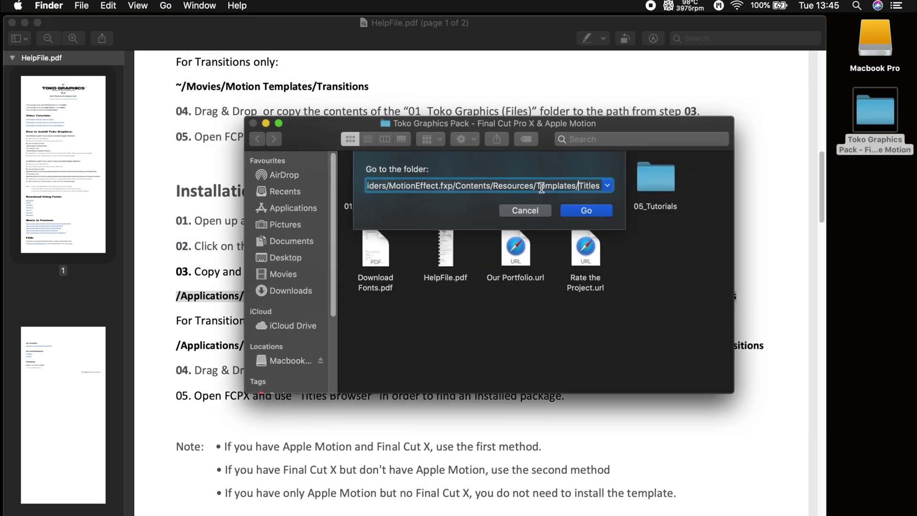
drag(541, 189, 559, 193)
click(581, 208)
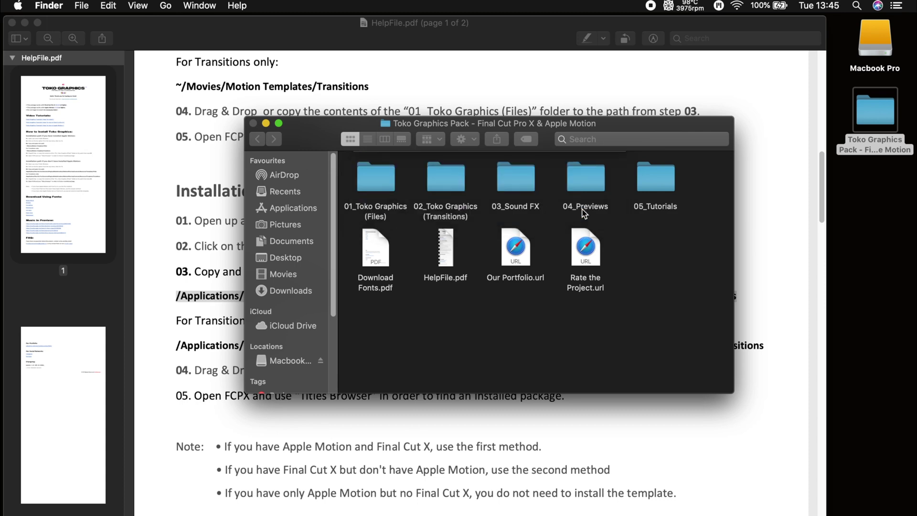
Copy all the folders from the pack's 01_Toko Graphics (Files) folder into the Titles templates folder.
drag(679, 184, 408, 290)
double_click(878, 113)
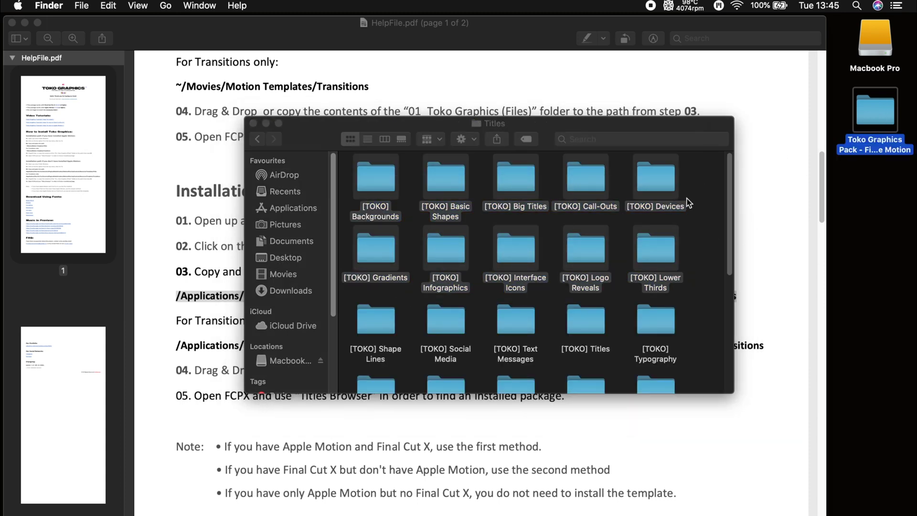
double_click(400, 191)
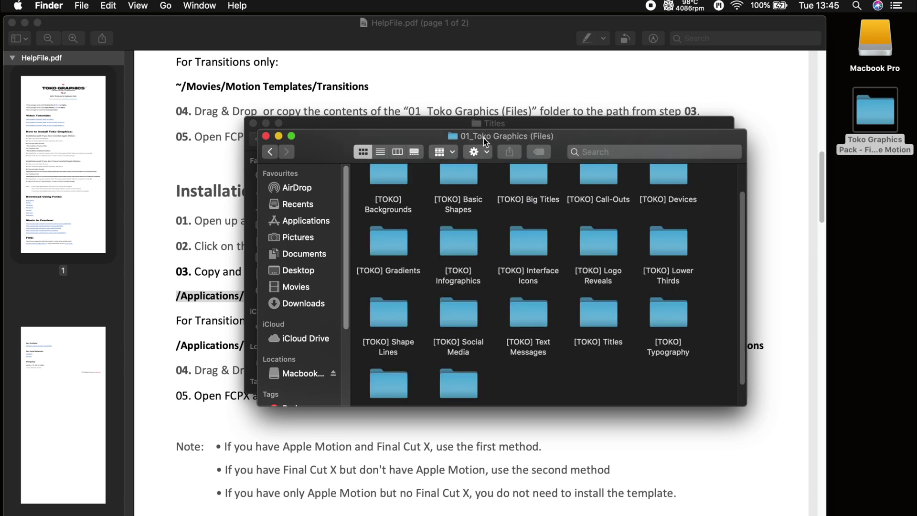
drag(484, 138, 474, 316)
drag(689, 354, 363, 506)
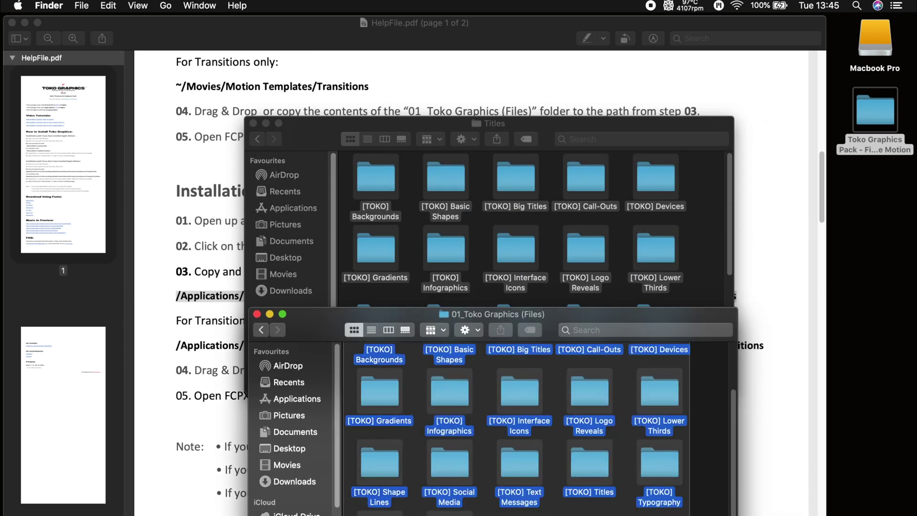
drag(391, 361, 449, 175)
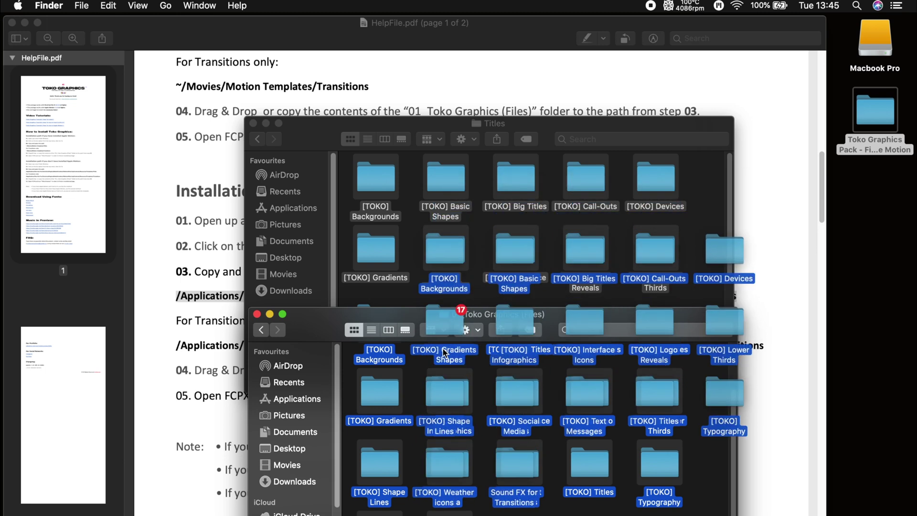
Return to the help file and select the Transitions path in the section for installing without Apple Motion.
click(451, 117)
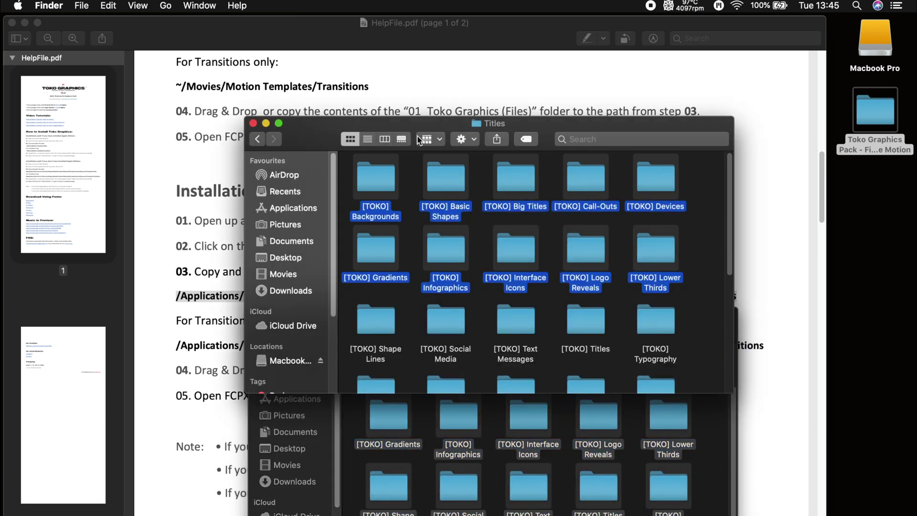
click(181, 300)
drag(183, 344, 757, 344)
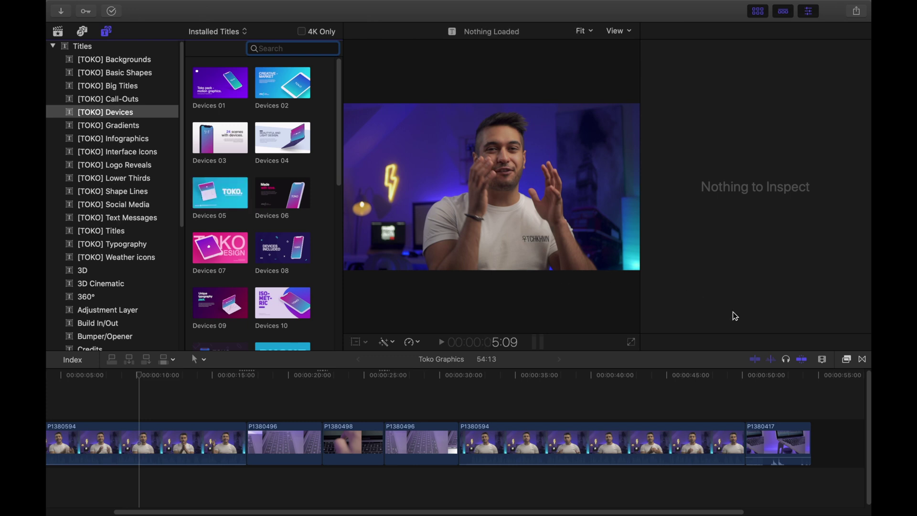
In Final Cut Pro, look through the [TOKO] Camera, Flat and Overlay transition categories, then close the Transitions browser.
click(862, 359)
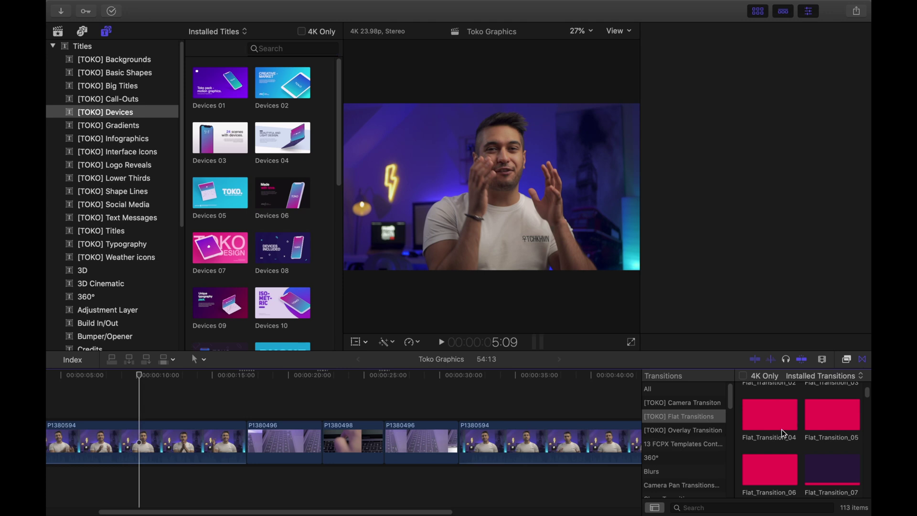
key(Up)
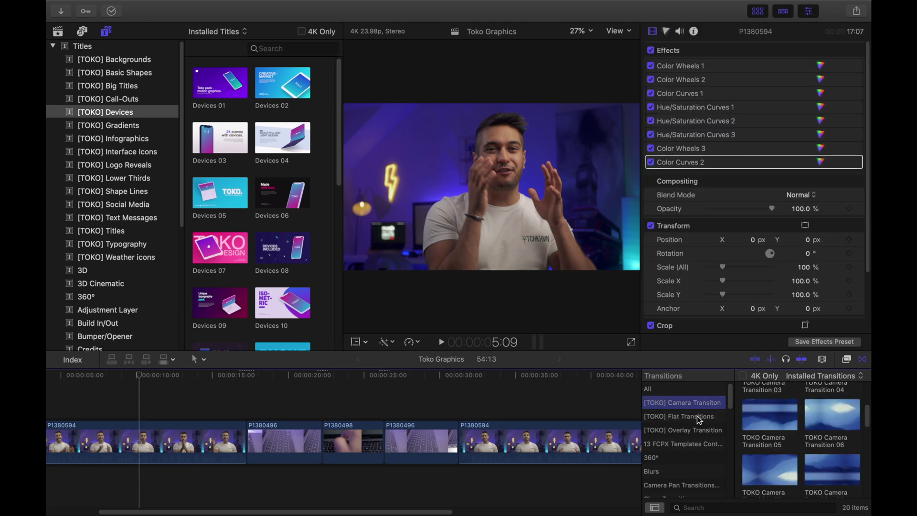
click(701, 421)
click(700, 433)
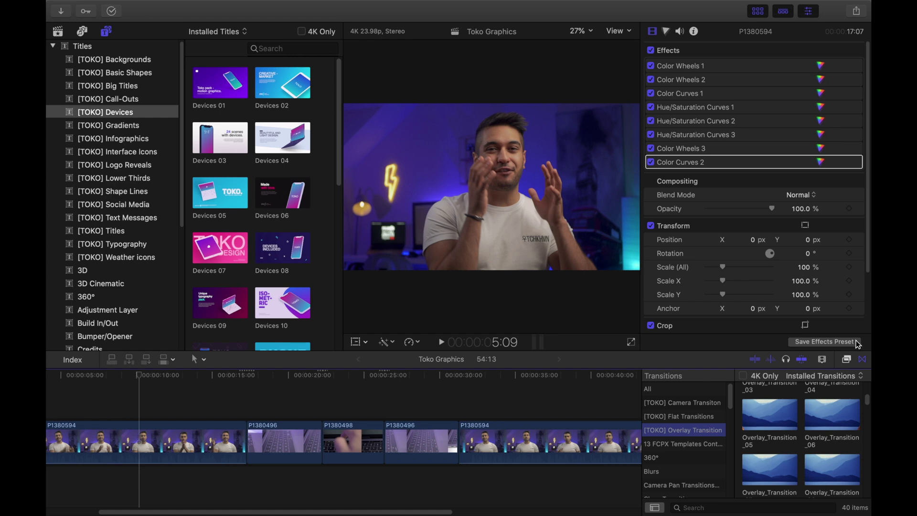
key(ctrl+super+5)
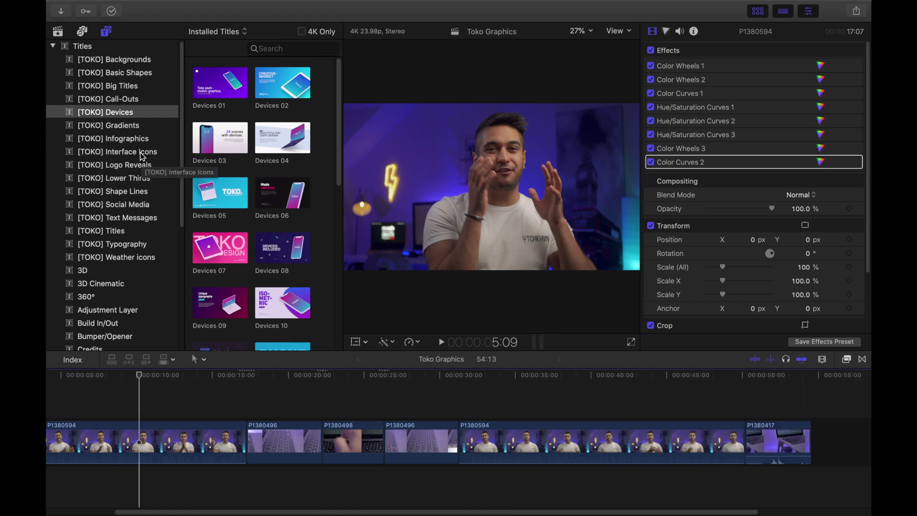
Add TOKO Camera Transition 02 from the [TOKO] Camera Transition category at the cut between the first P1380594 clip and the first P1380496 clip.
click(227, 390)
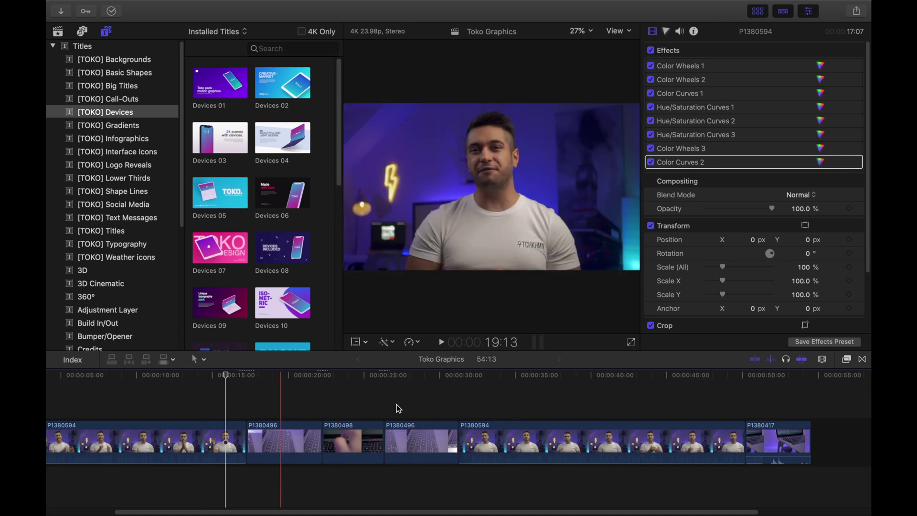
click(864, 360)
click(706, 404)
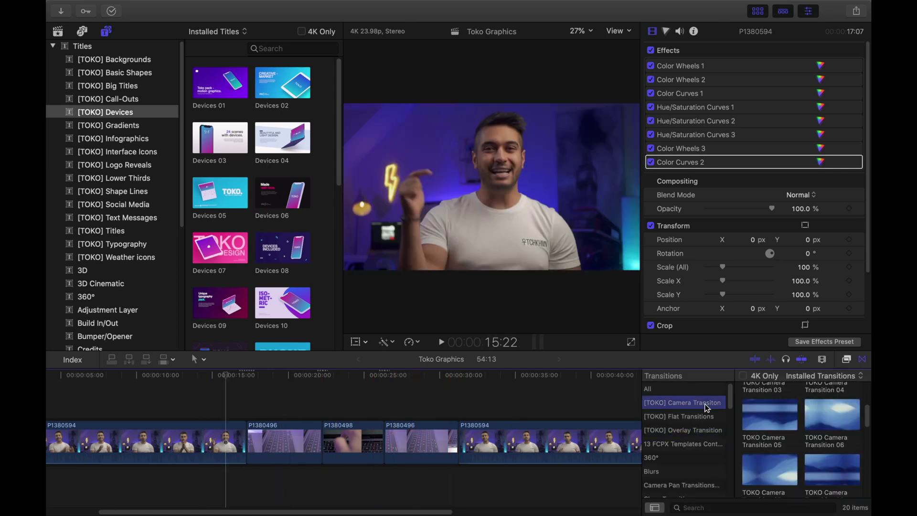
scroll(783, 426, up, 3)
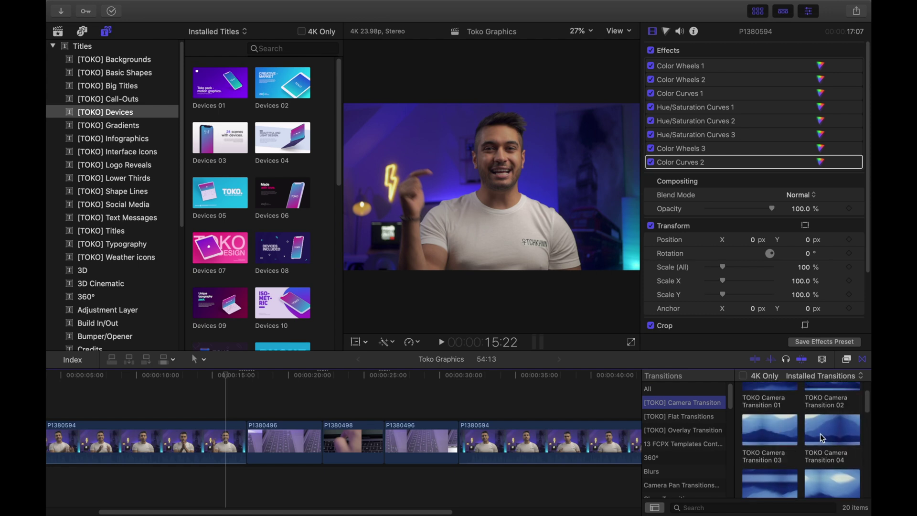
scroll(823, 430, up, 2)
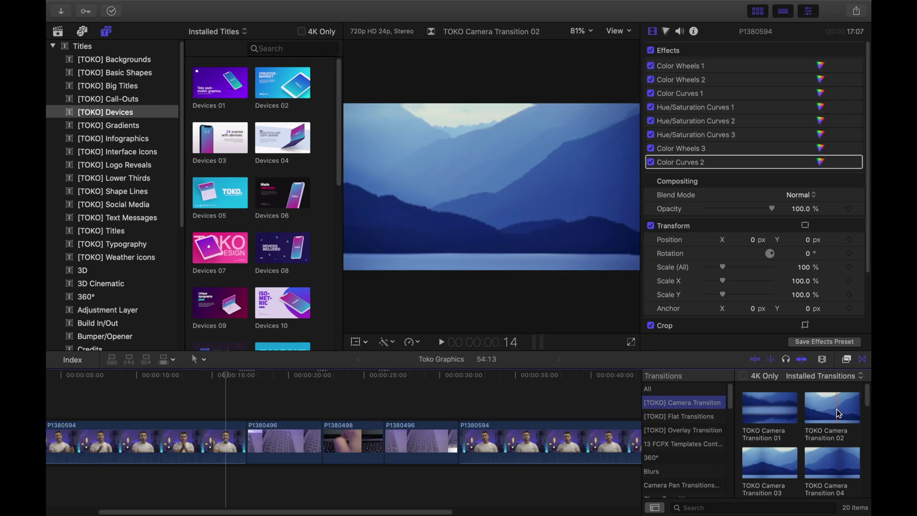
click(837, 411)
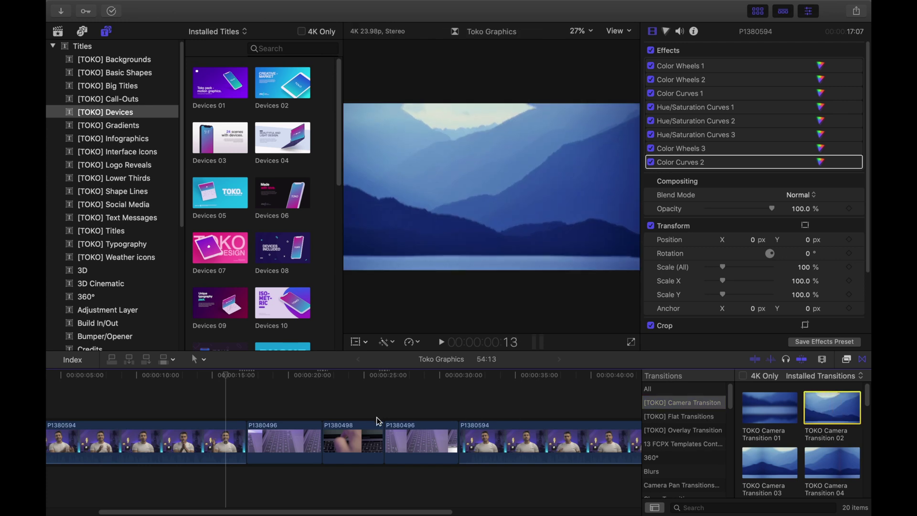
click(247, 443)
key(super+t)
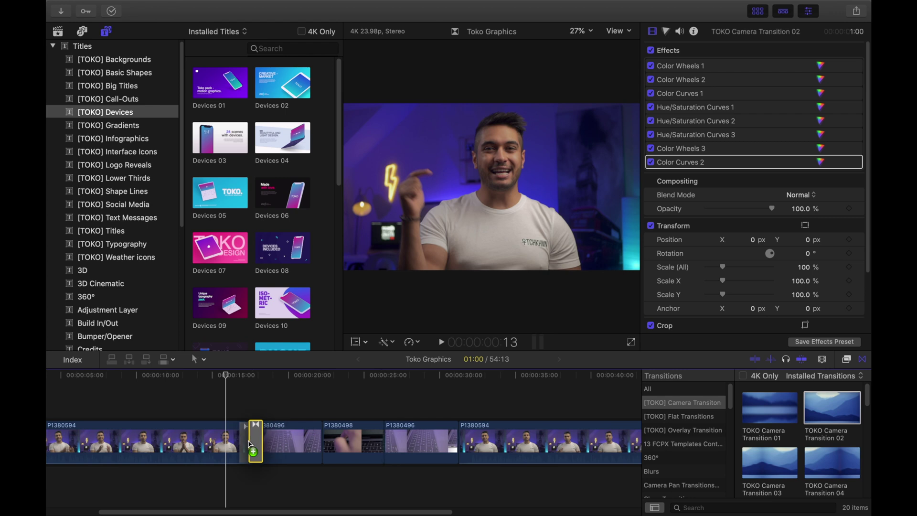
Play the timeline from just before the new camera transition to preview it, then stop playback.
click(230, 376)
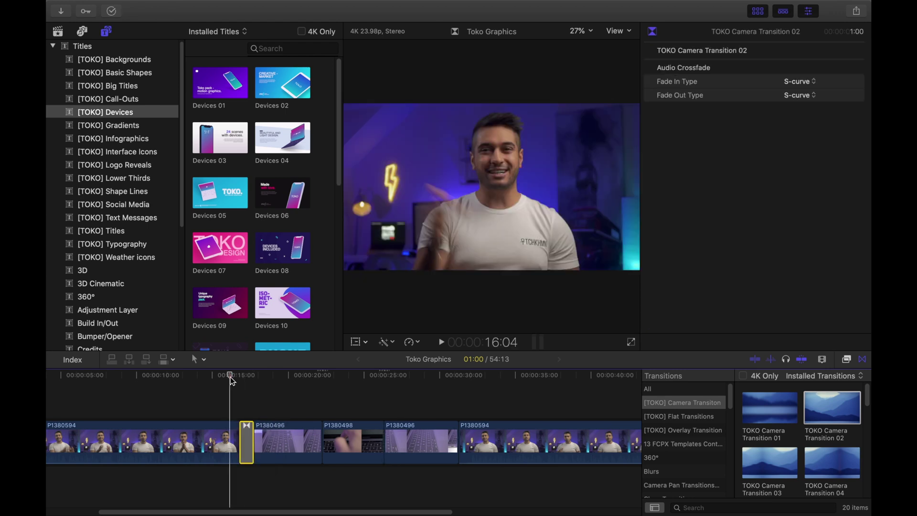
key(space)
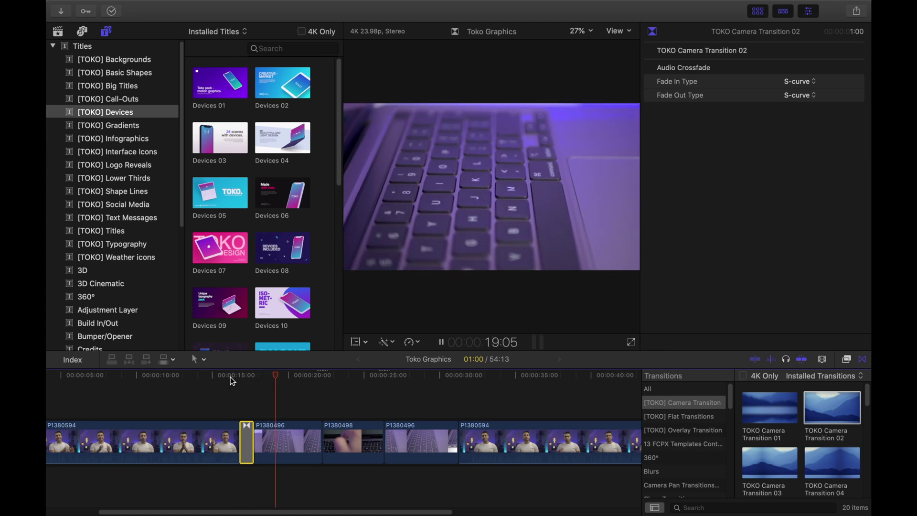
key(space)
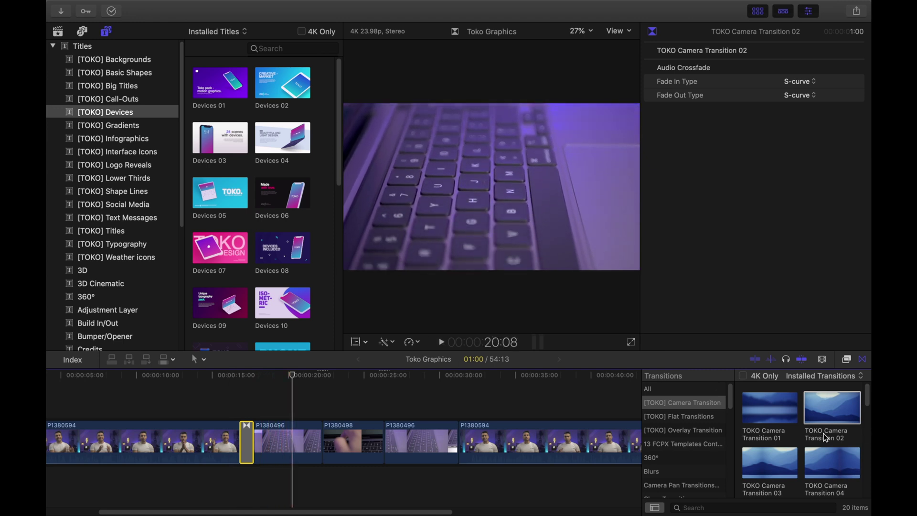
Look through the [TOKO] Camera, Flat and Overlay transitions, and add Flat_Transition_36 at the cut between the first P1380496 clip and P1380498.
scroll(825, 436, down, 10)
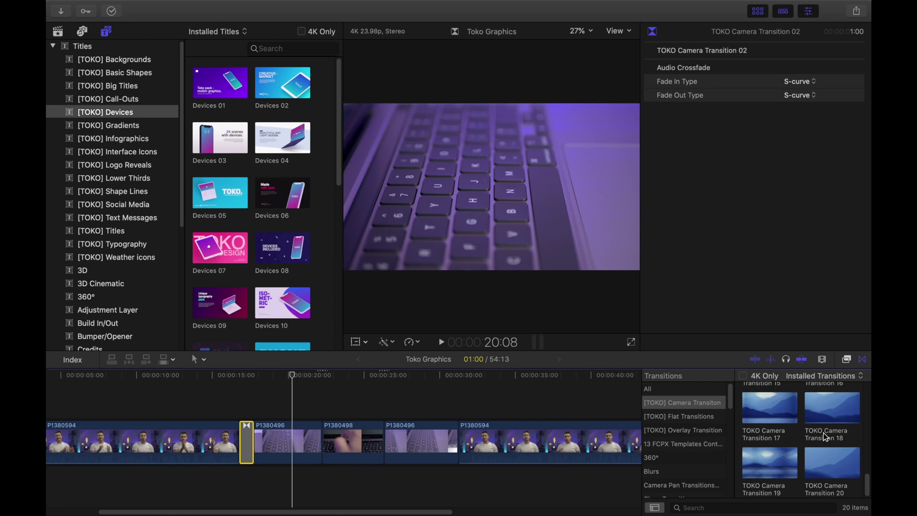
click(693, 420)
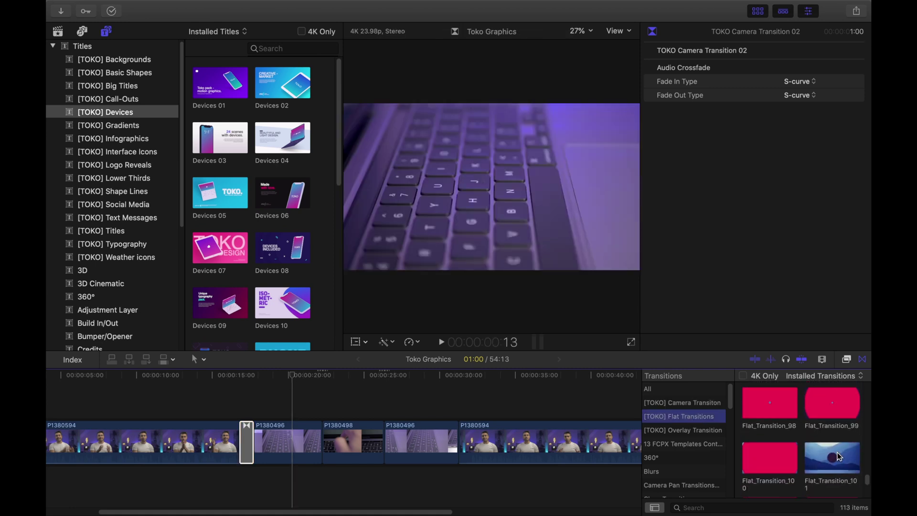
scroll(838, 452, down, 4)
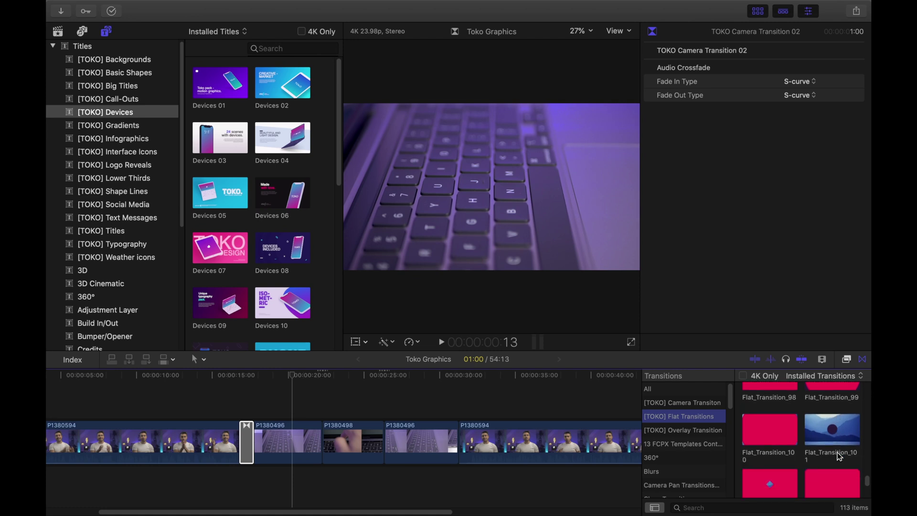
click(704, 431)
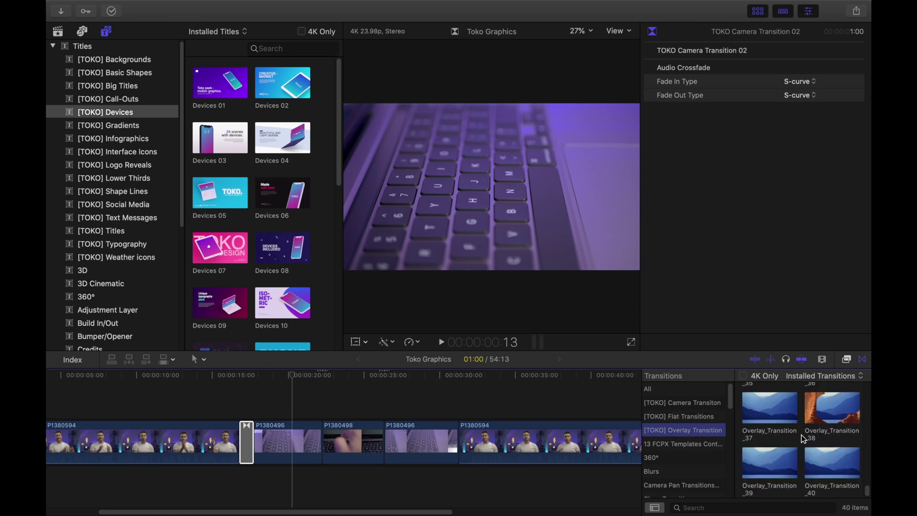
drag(821, 470, 279, 386)
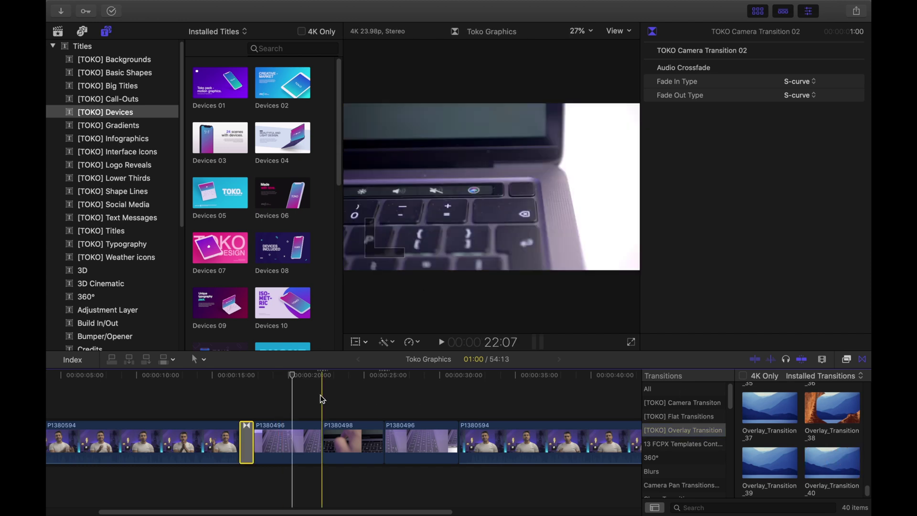
click(302, 392)
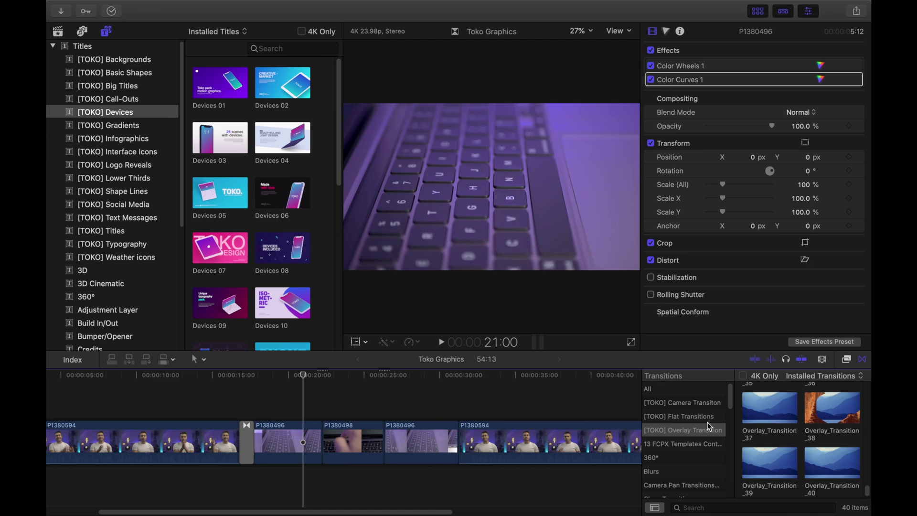
click(706, 418)
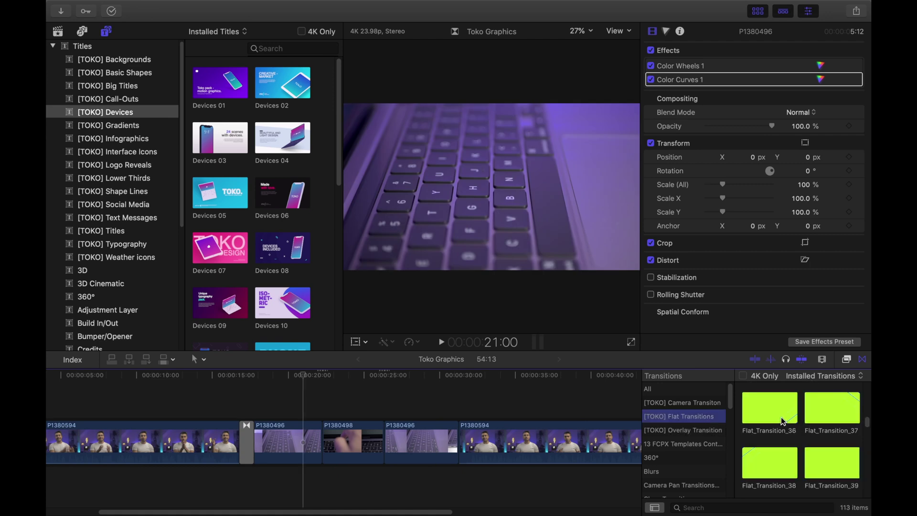
click(771, 410)
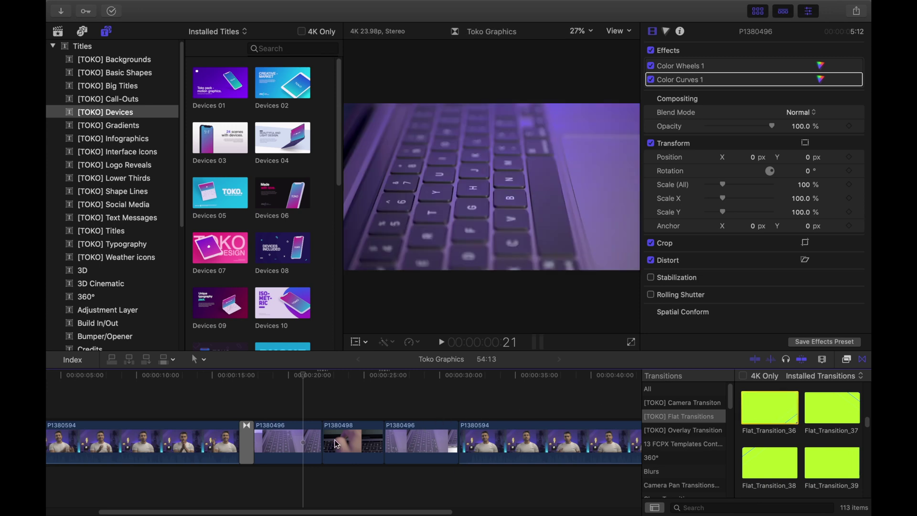
mouse_move(323, 442)
mouse_down()
mouse_move(461, 442)
mouse_move(324, 444)
mouse_up()
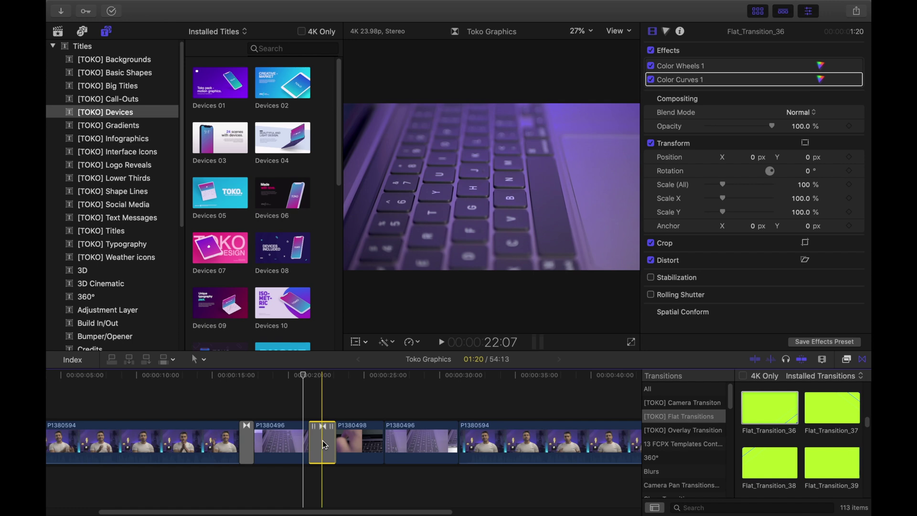
Show the middle of the Flat_Transition_36 transition in the viewer and set its main COLOR to the saved cyan swatch.
click(324, 379)
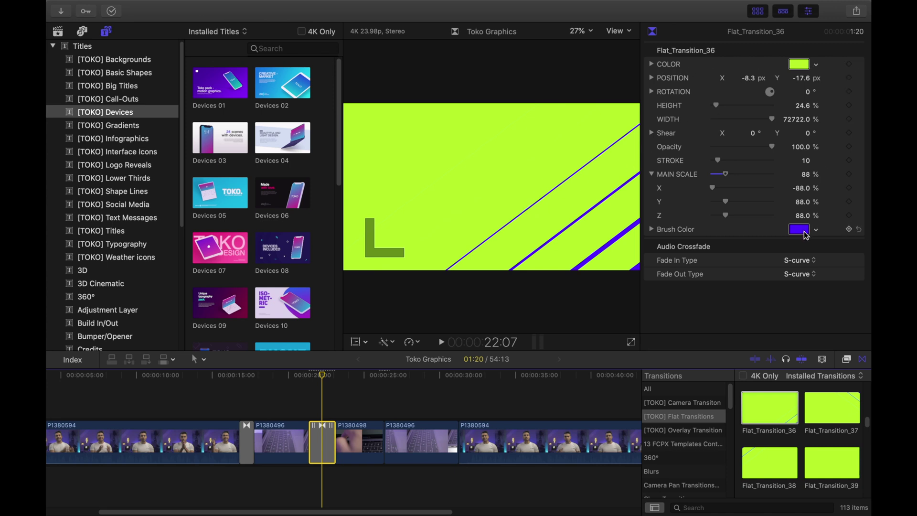
click(800, 67)
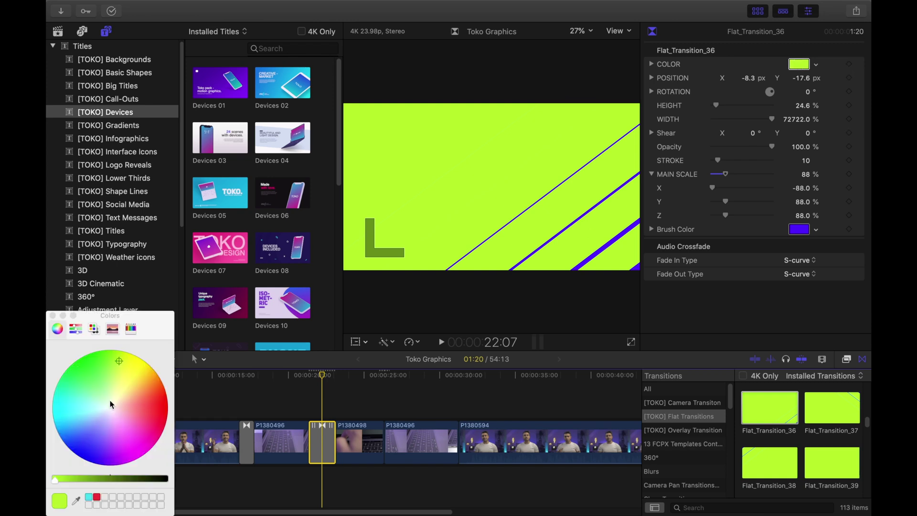
click(89, 498)
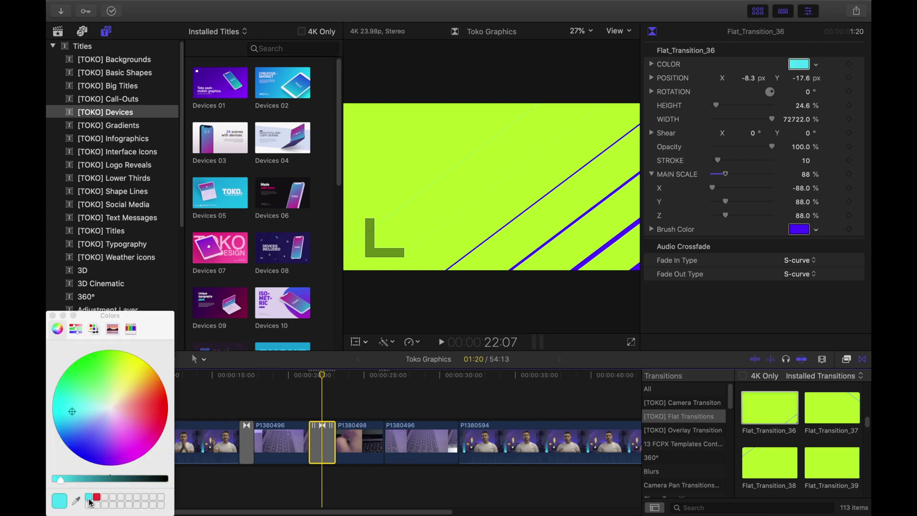
click(52, 315)
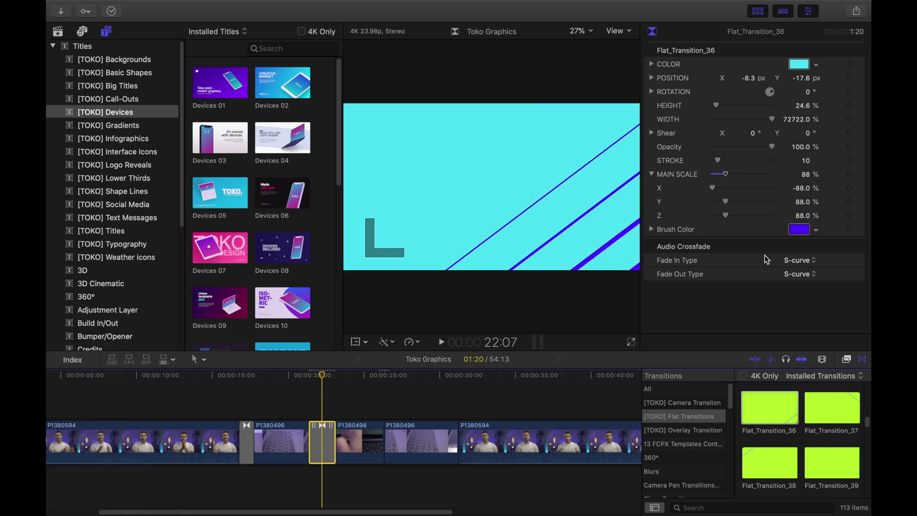
Set the Brush Color of Flat_Transition_36 to white and close the color picker.
click(799, 229)
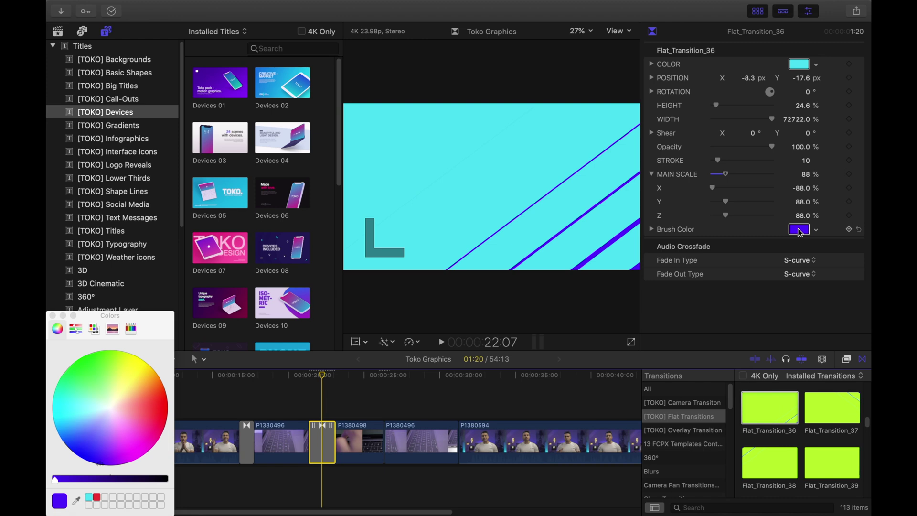
click(120, 424)
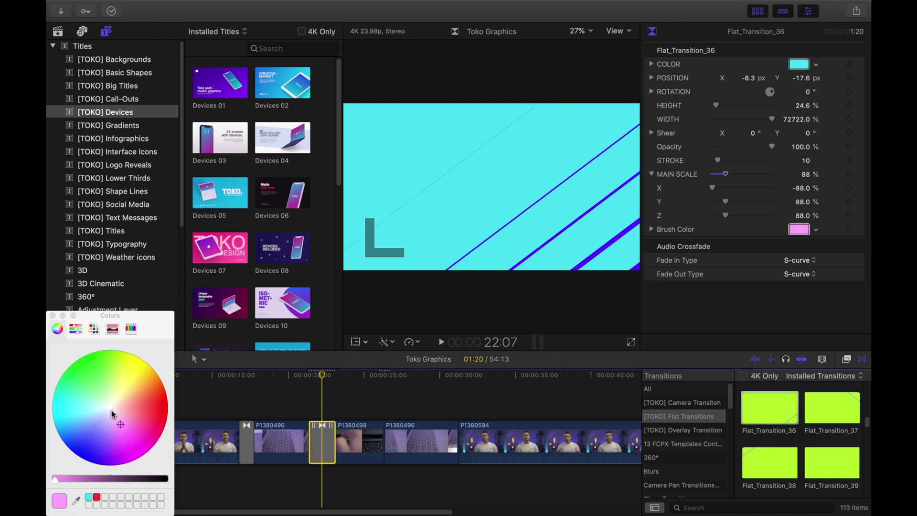
click(113, 414)
key(super+w)
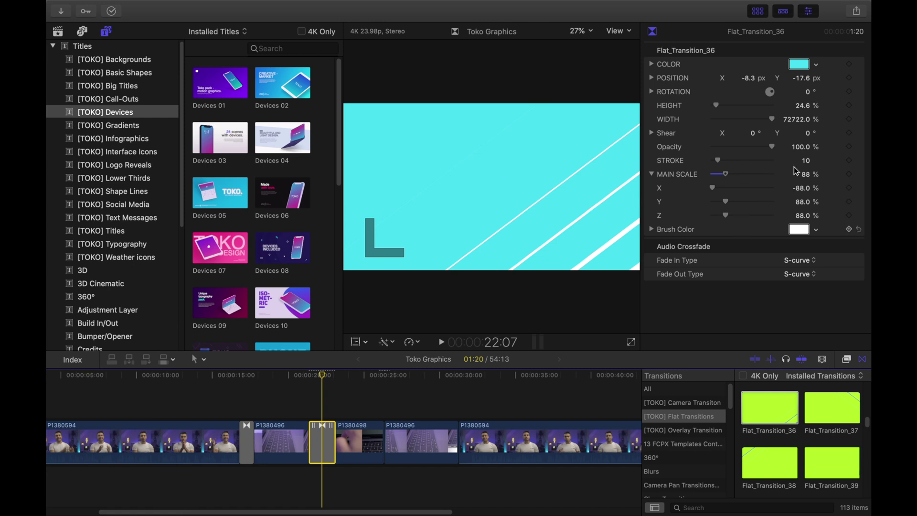
Play the timeline twice from just before Flat_Transition_36 to preview the recolored transition.
click(300, 376)
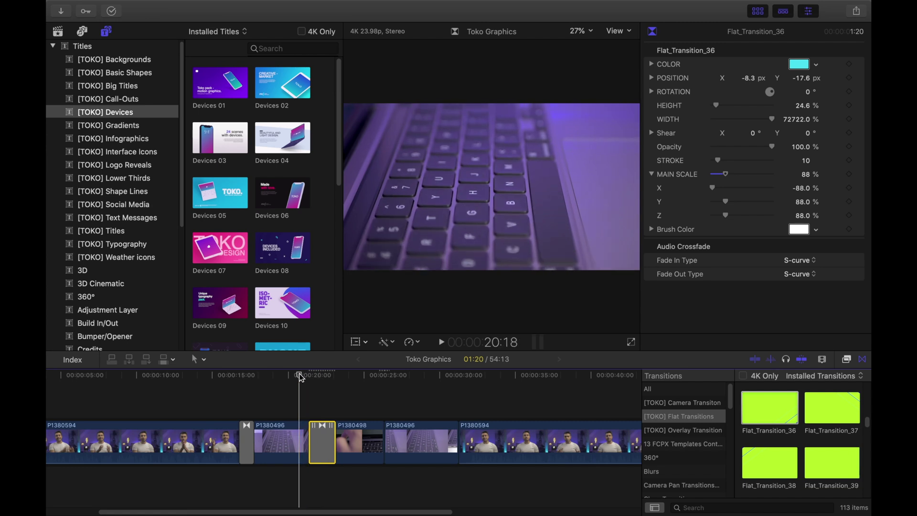
key(space)
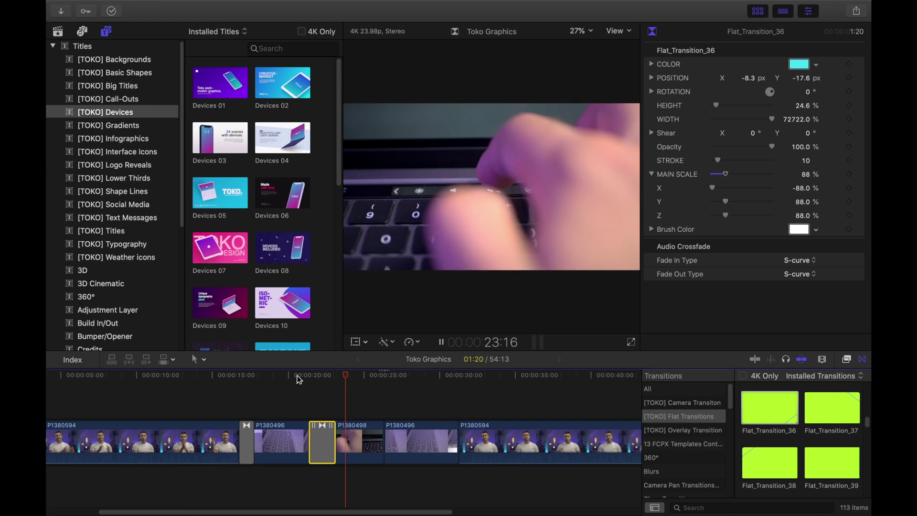
click(304, 376)
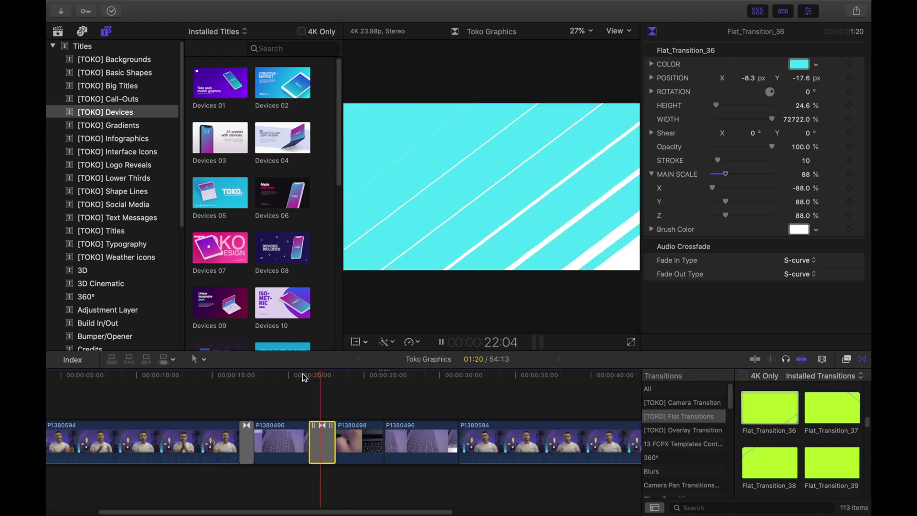
Add Background 29 from the [TOKO] Backgrounds titles above the first P1380594 clip, starting at about 7:09, and show its published parameters.
scroll(223, 407, left, 6)
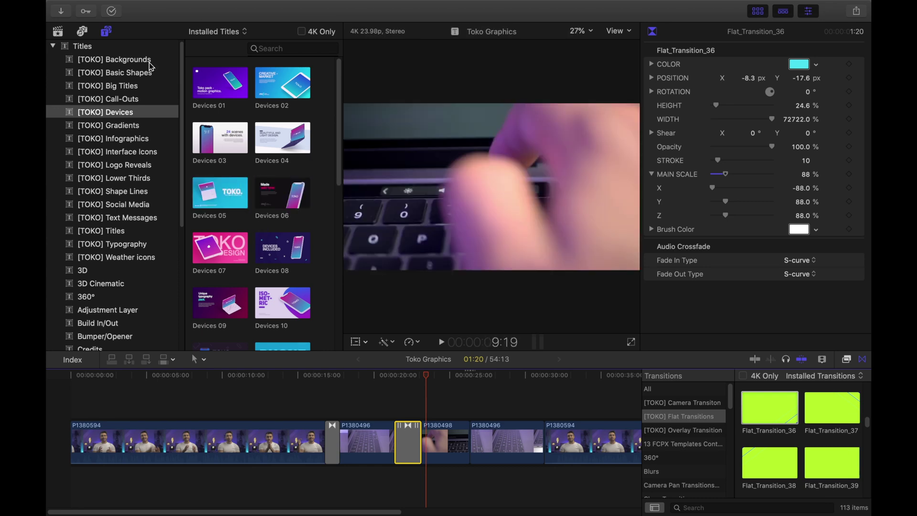
click(114, 60)
scroll(257, 217, down, 10)
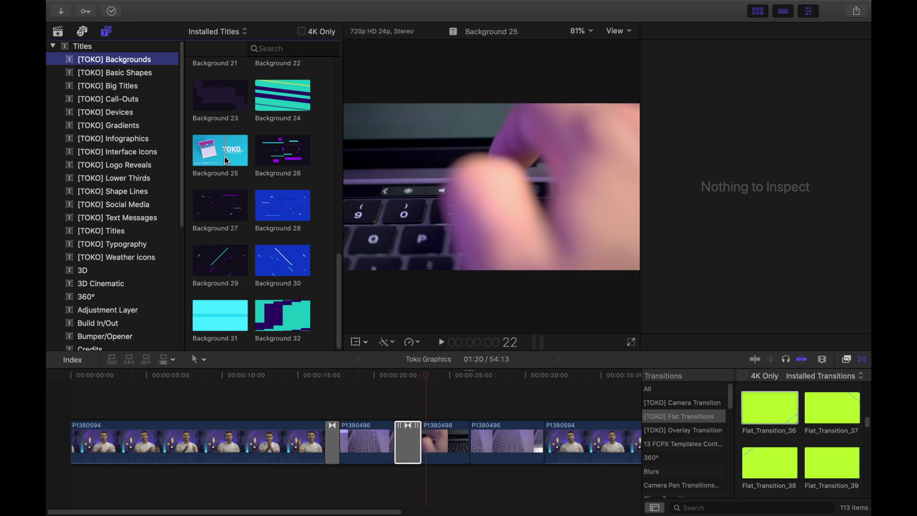
click(213, 258)
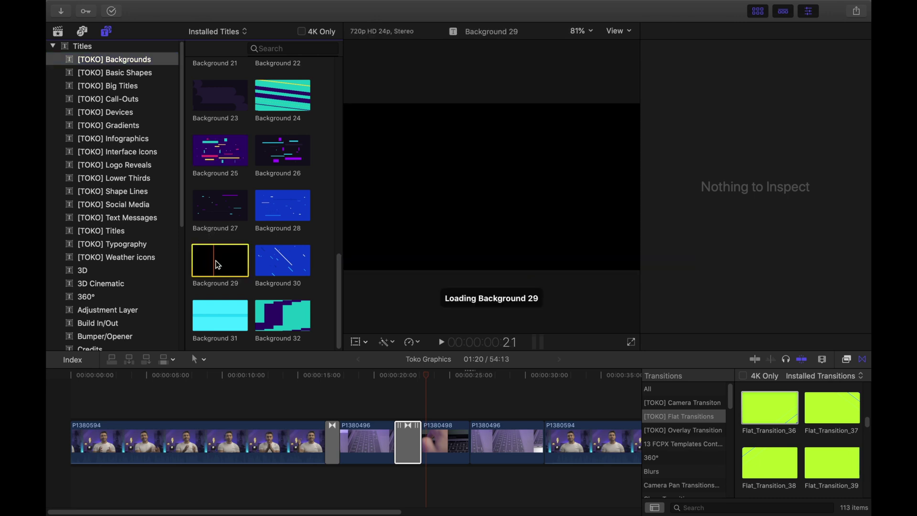
drag(216, 256, 183, 407)
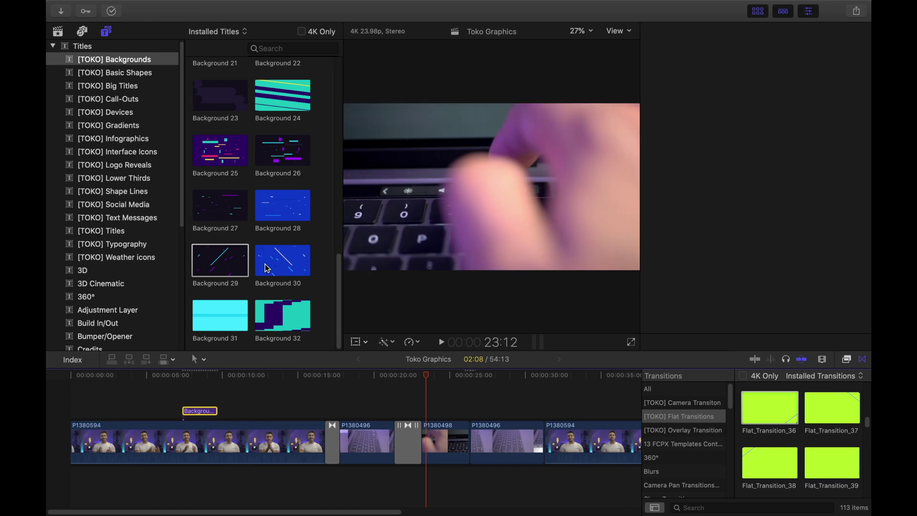
key(super+4)
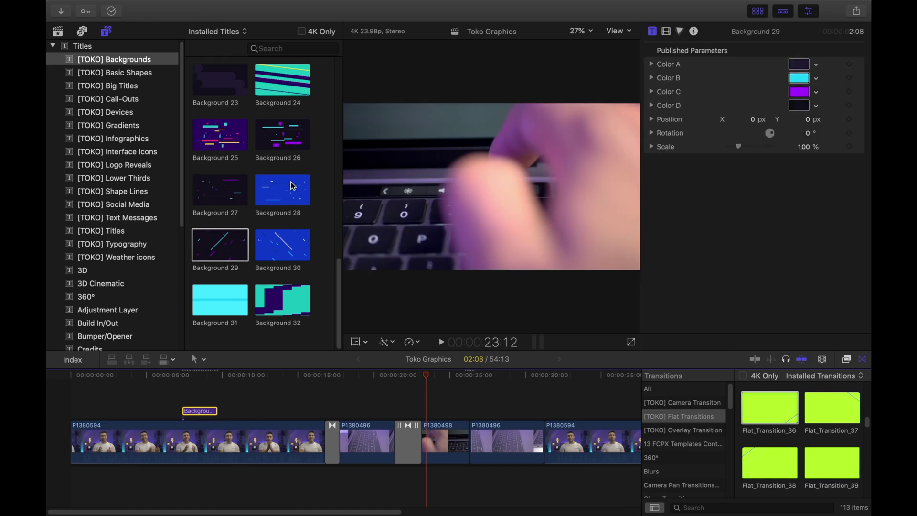
Play the timeline from the start of the Background 29 title to preview its animation, and stop once it has ended.
click(182, 376)
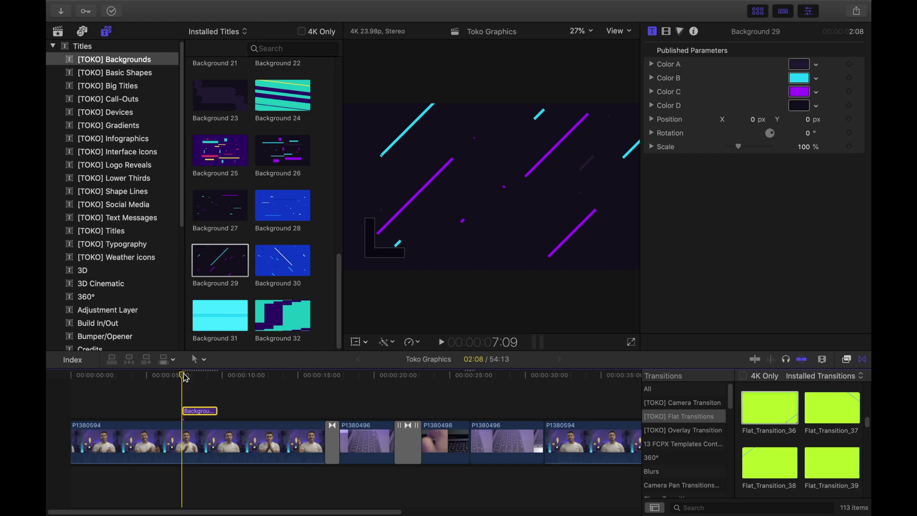
key(space)
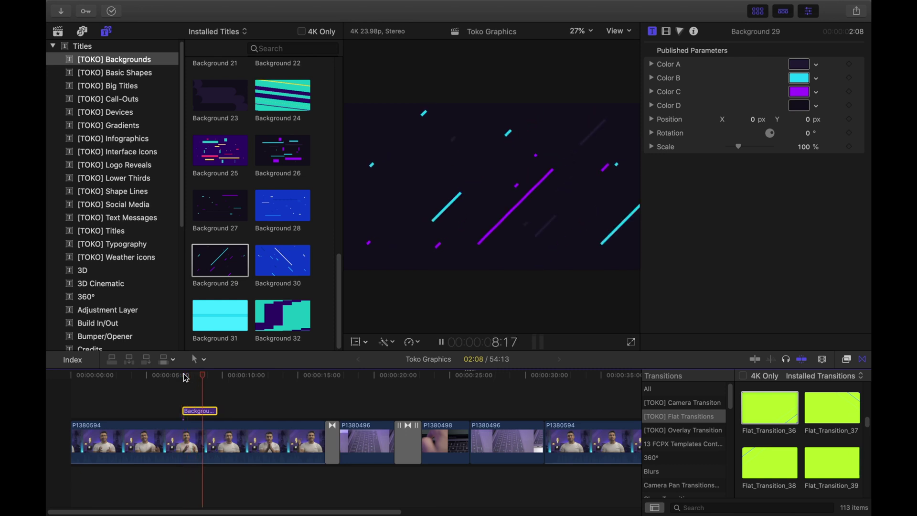
key(space)
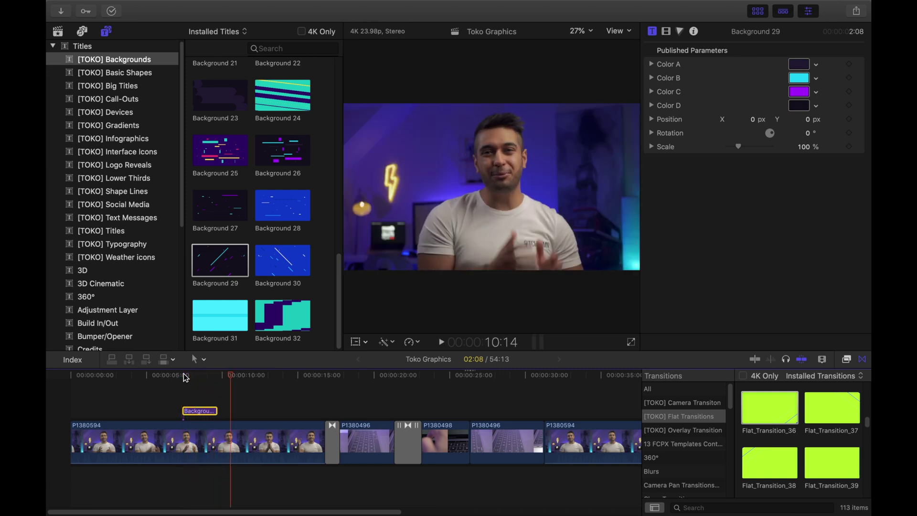
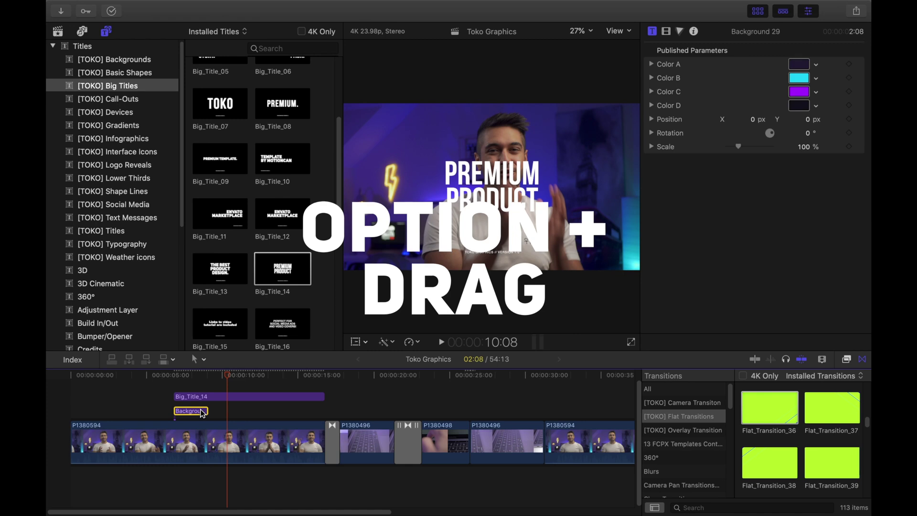
Duplicate the Background 29 title three times end to end beneath Big_Title_14, and trim Big_Title_14 to end with the last copy.
drag(201, 412, 314, 396)
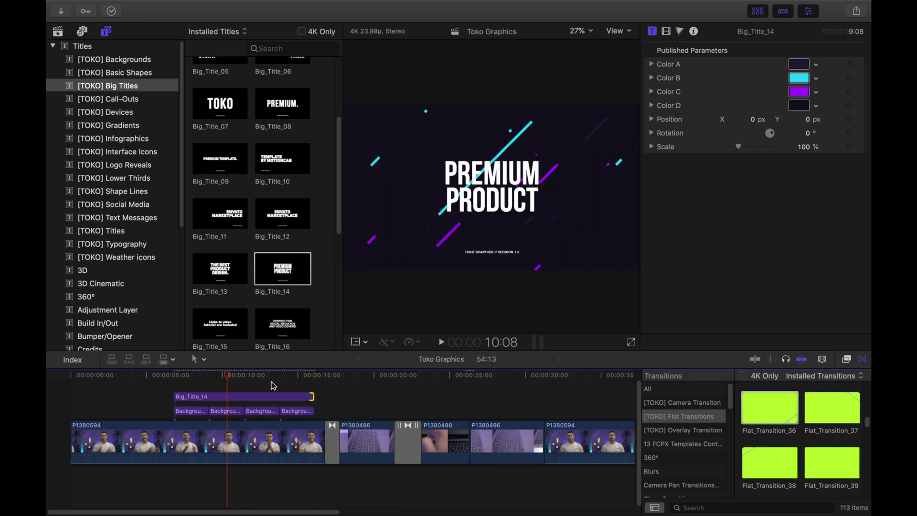
Select Big_Title_14 and examine its published parameters for text, fonts, sizes, positions and slant.
click(237, 398)
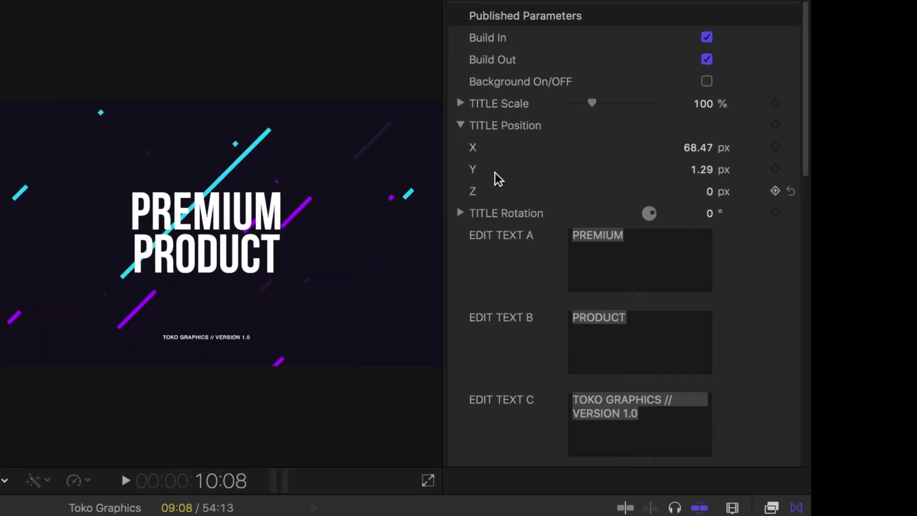
click(587, 264)
click(603, 349)
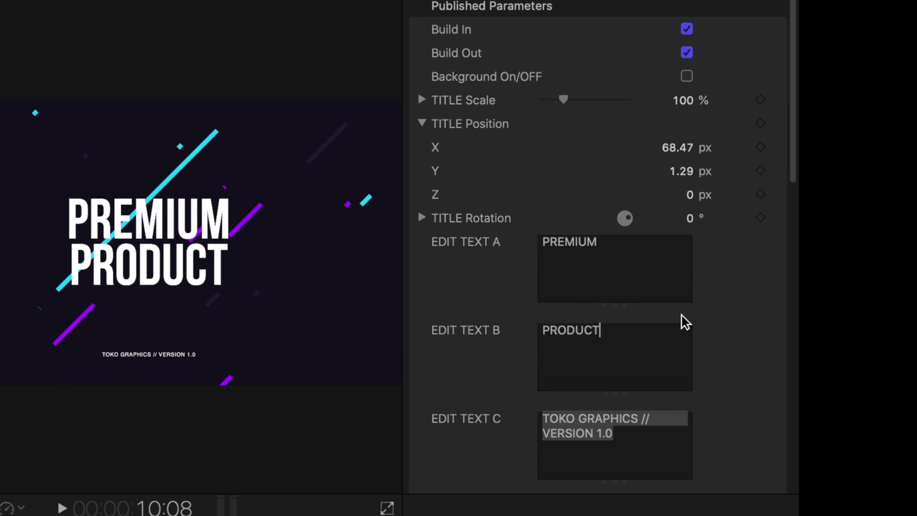
scroll(716, 320, down, 5)
scroll(715, 317, down, 2)
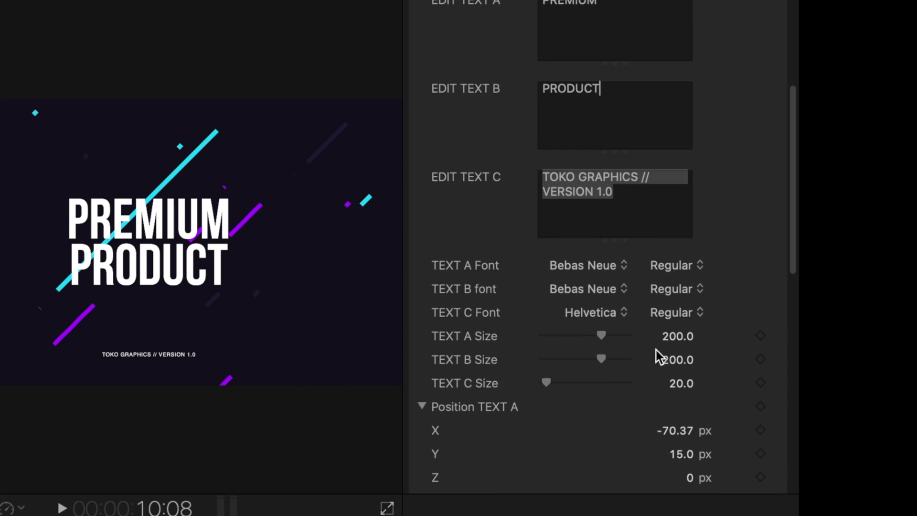
scroll(654, 360, down, 1)
scroll(649, 362, down, 2)
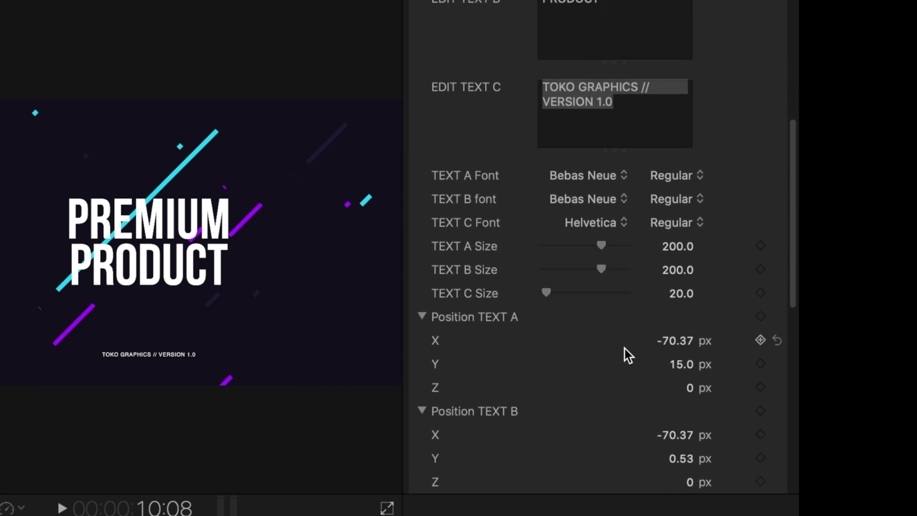
scroll(595, 354, down, 2)
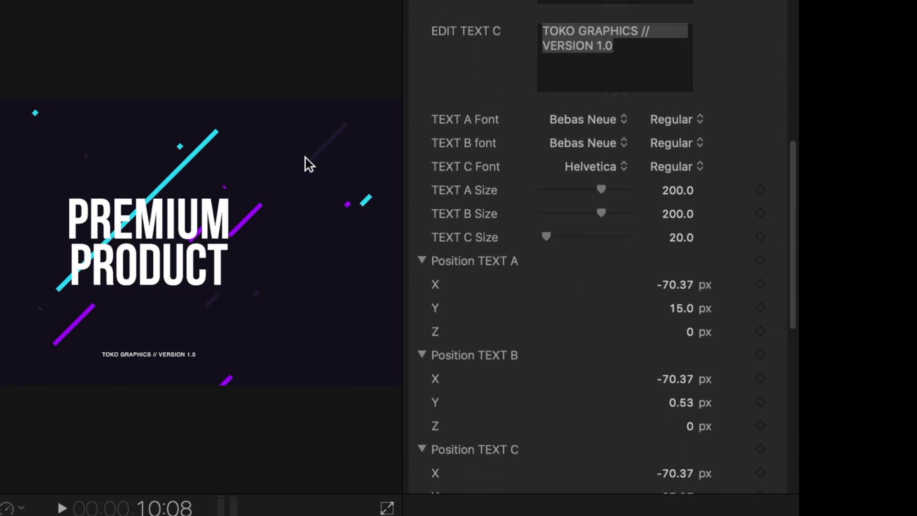
scroll(659, 251, down, 3)
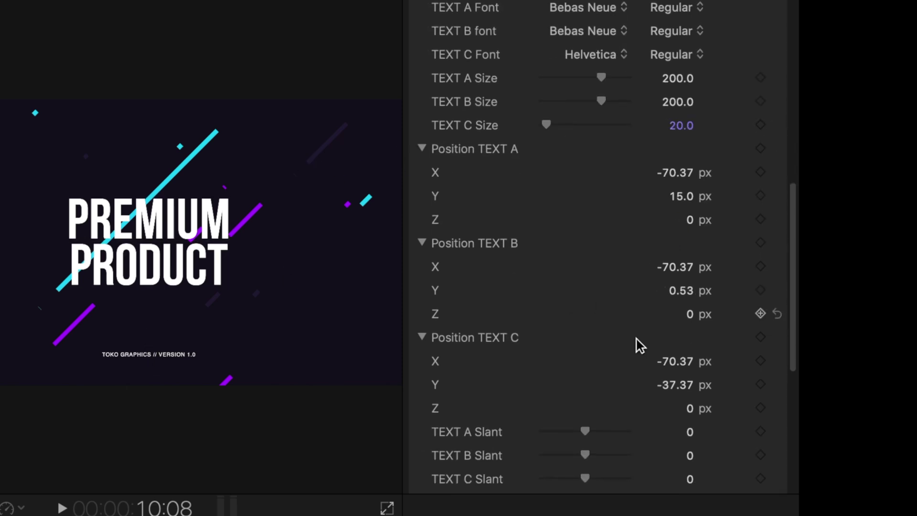
Examine Big_Title_14's slant, alignment, tracking and color parameters, and preview it with its four Background titles selected.
scroll(647, 354, down, 8)
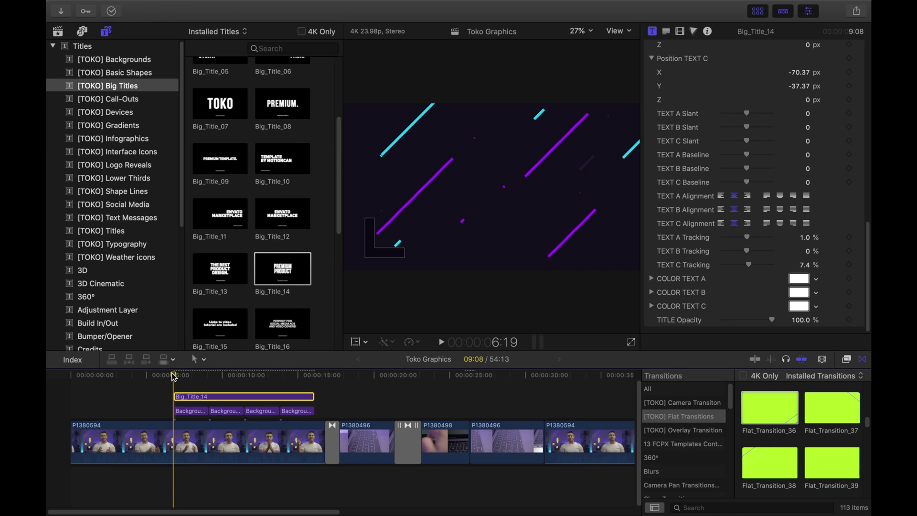
key(super+a)
key(space)
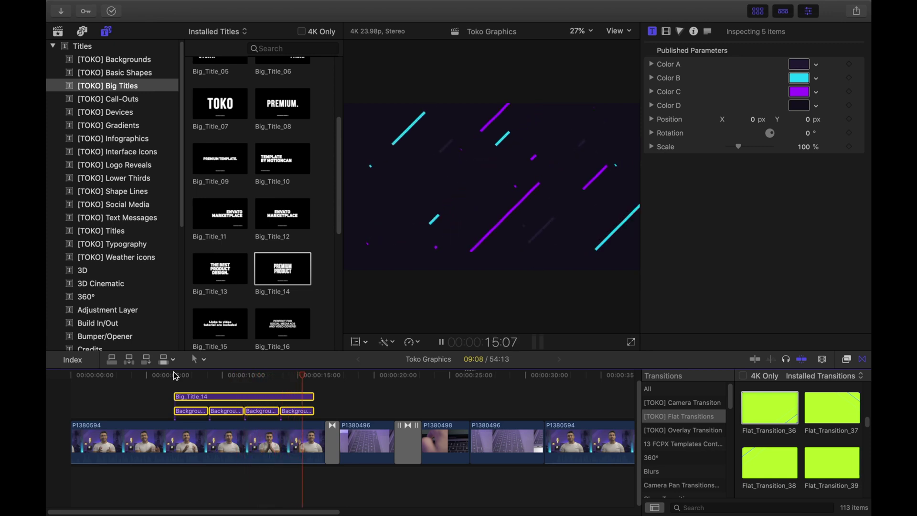
key(space)
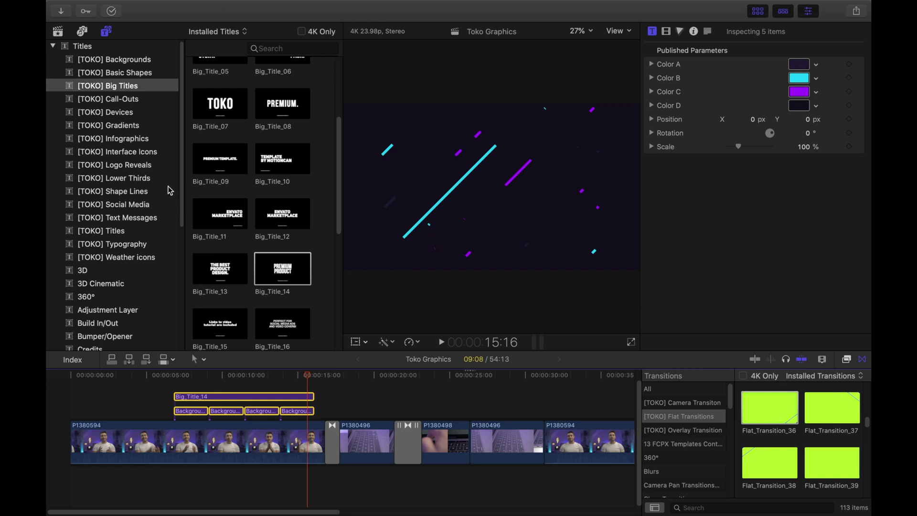
Play the P1380417 clip at the end of the timeline and stop within it at 52:19.
scroll(440, 407, right, 10)
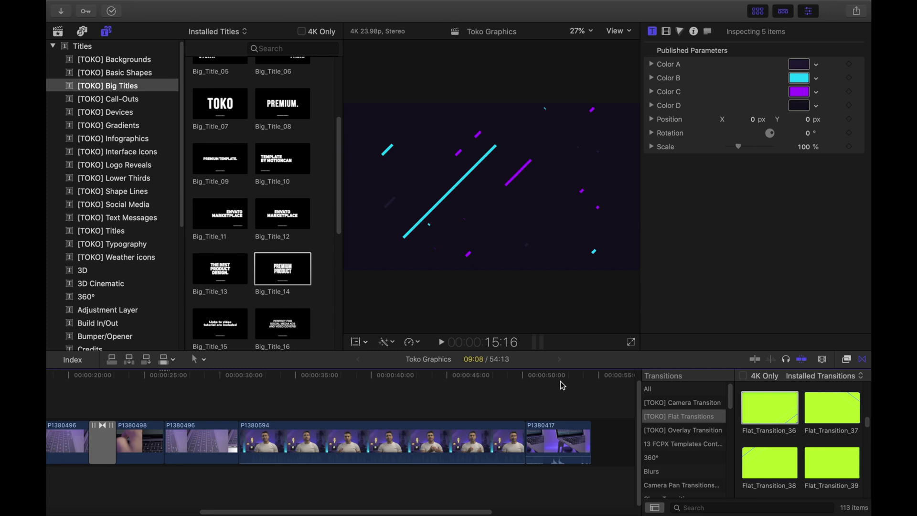
key(space)
key(space)
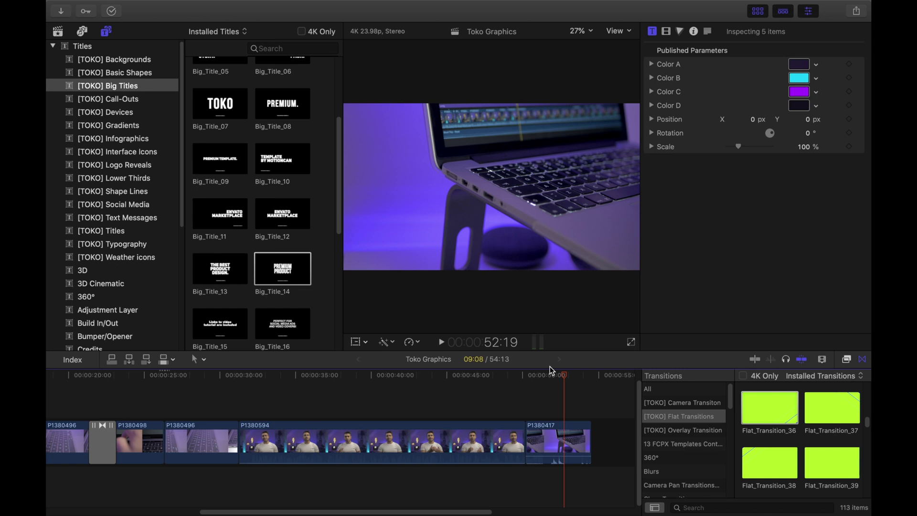
Add Shape Line 41 from the [TOKO] Shape Lines titles above the P1380417 clip, and place the playhead on it at 52:15.
click(145, 192)
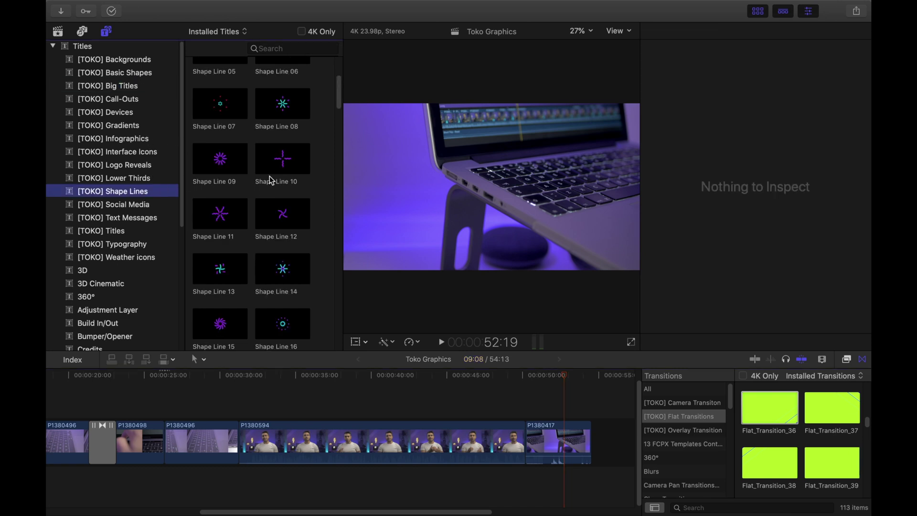
scroll(262, 171, down, 20)
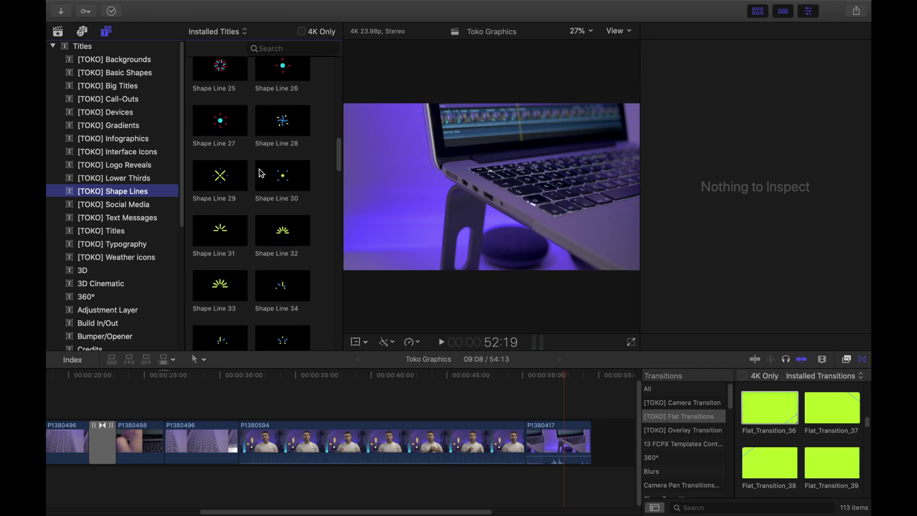
scroll(262, 172, down, 2)
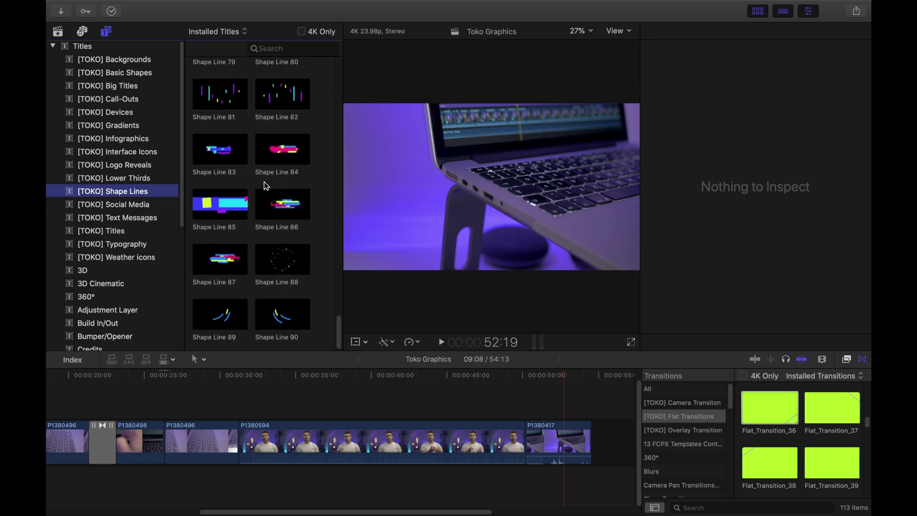
scroll(292, 289, up, 8)
scroll(291, 220, up, 12)
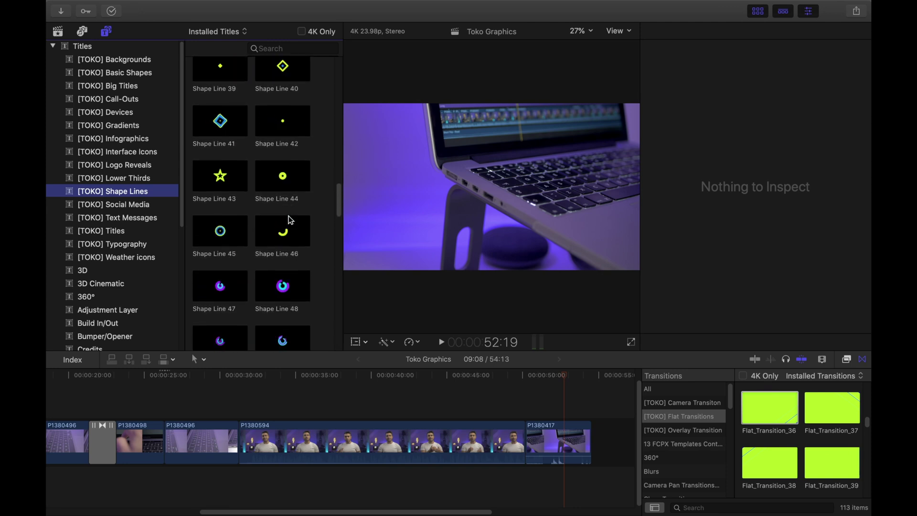
scroll(240, 199, up, 2)
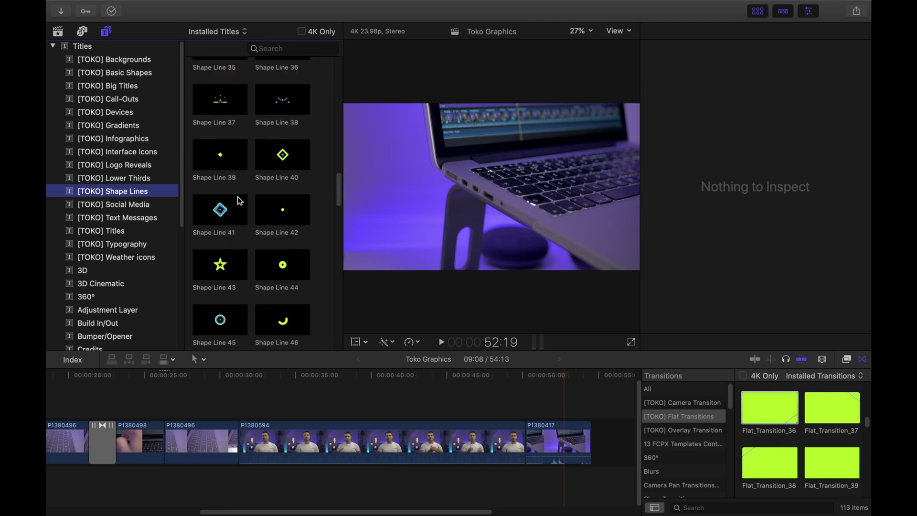
click(233, 211)
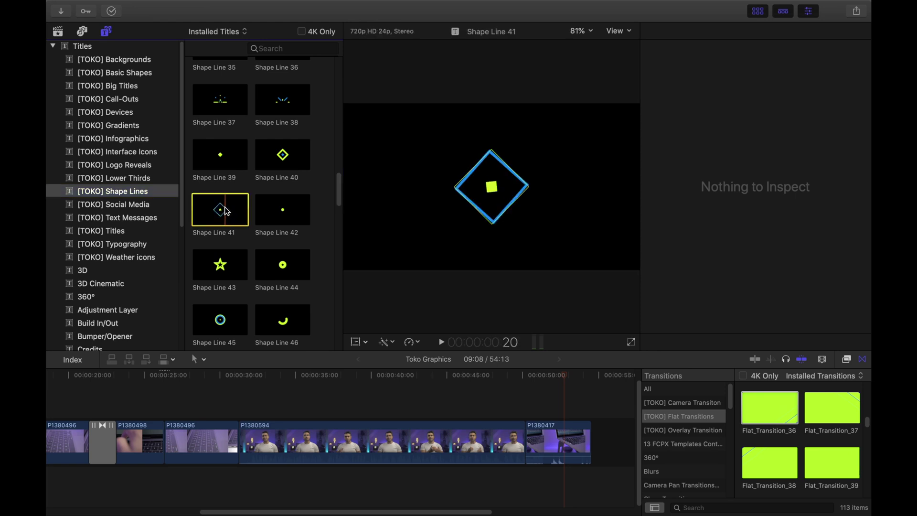
drag(216, 210, 551, 393)
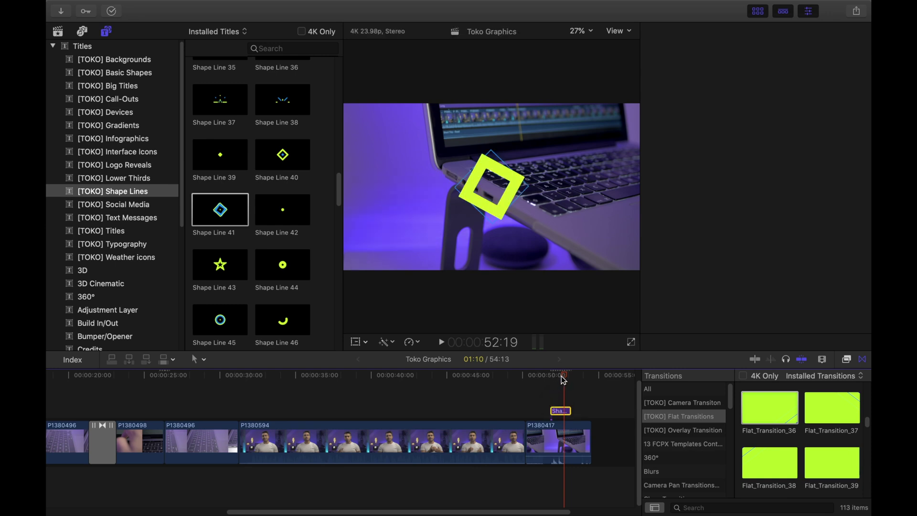
click(562, 375)
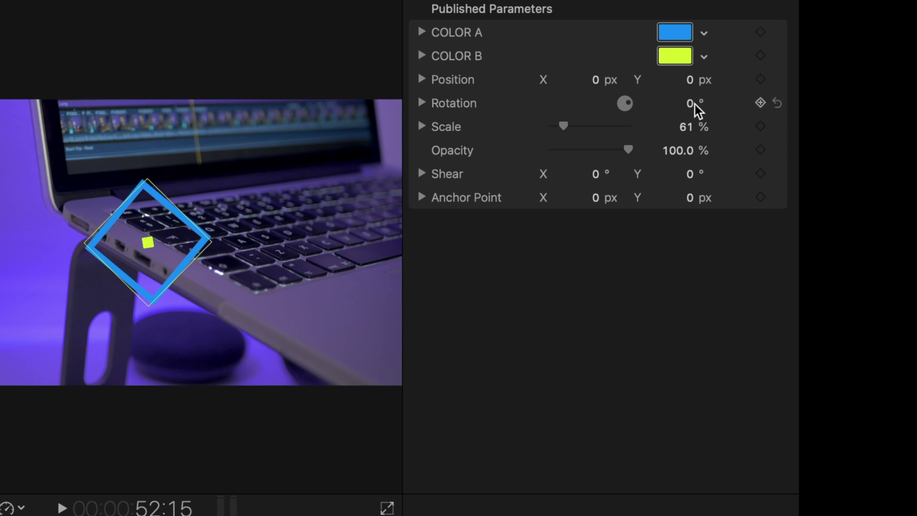
Rotate Shape Line 41 by 12° and move it onto the laptop's corner at position X -23.3 px, Y 6.3 px.
drag(692, 101, 697, 90)
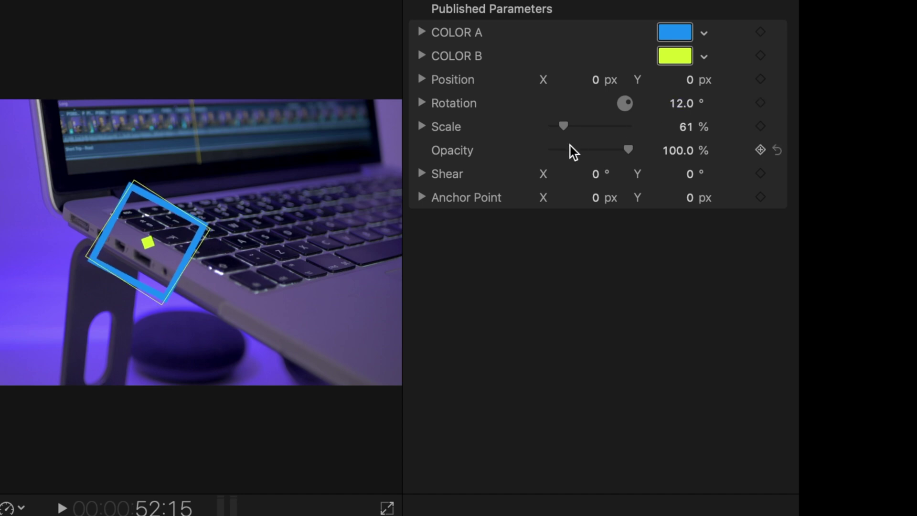
mouse_move(597, 80)
mouse_down()
mouse_move(584, 80)
mouse_move(597, 81)
mouse_up()
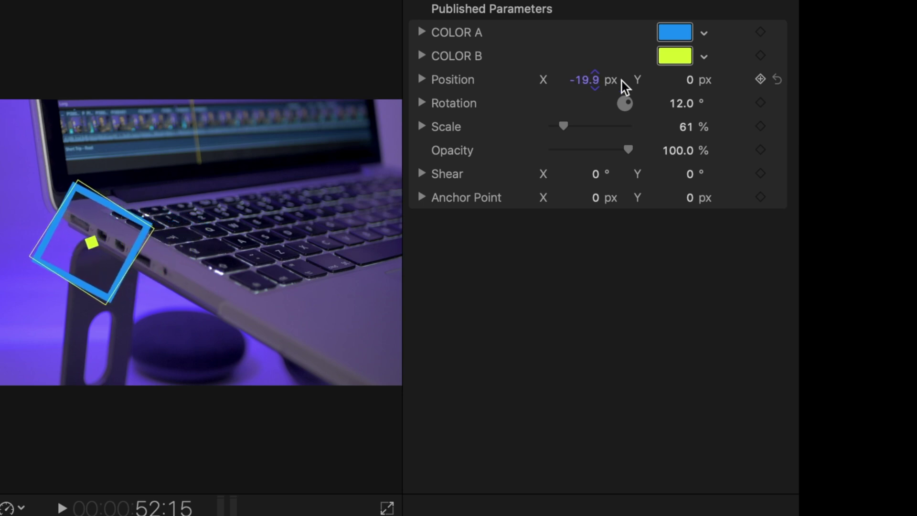
drag(688, 81, 692, 82)
drag(590, 79, 587, 79)
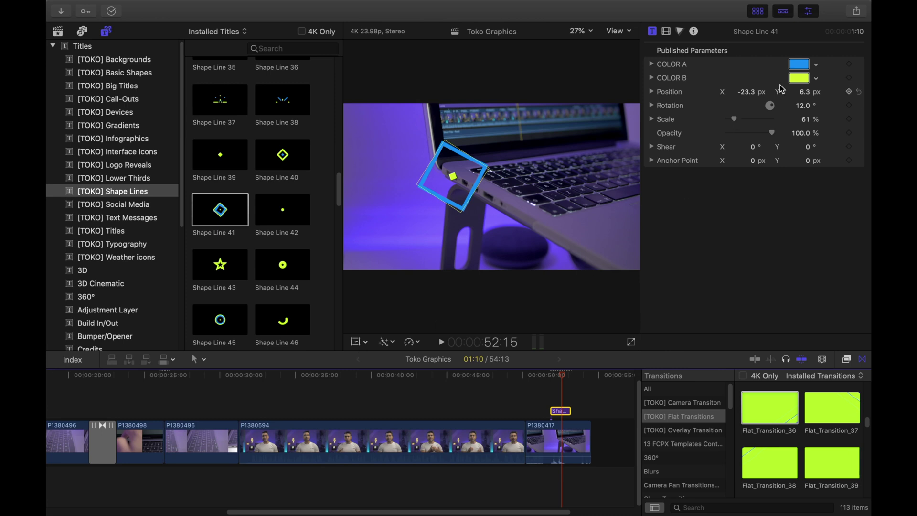
Set Shape Line 41's COLOR A to the saved cyan swatch and COLOR B to white.
click(797, 67)
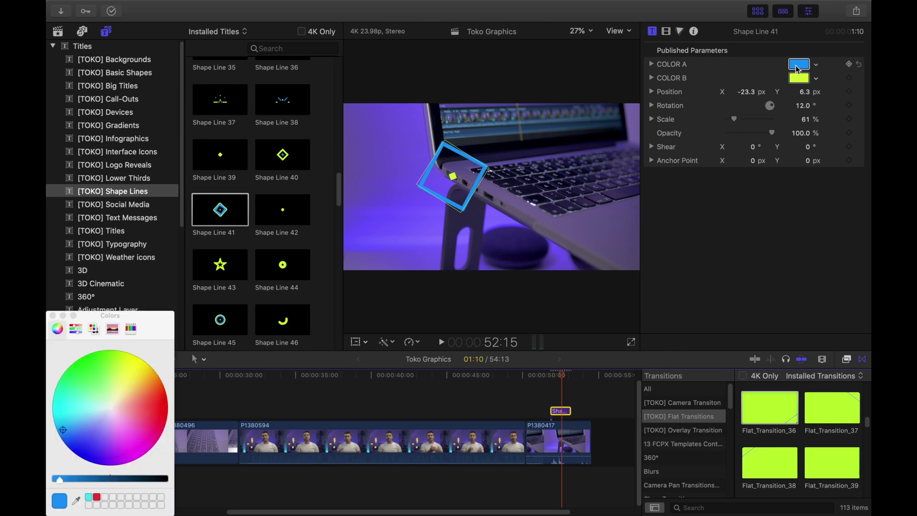
click(89, 498)
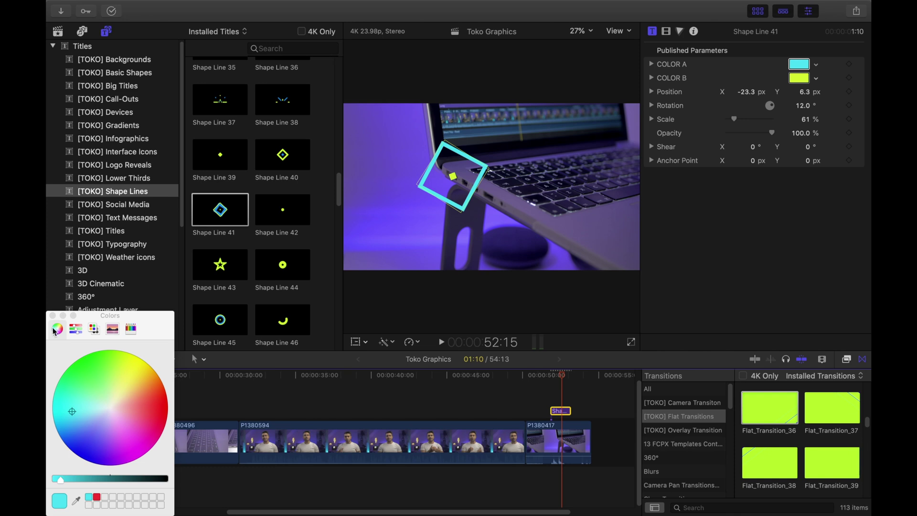
click(799, 78)
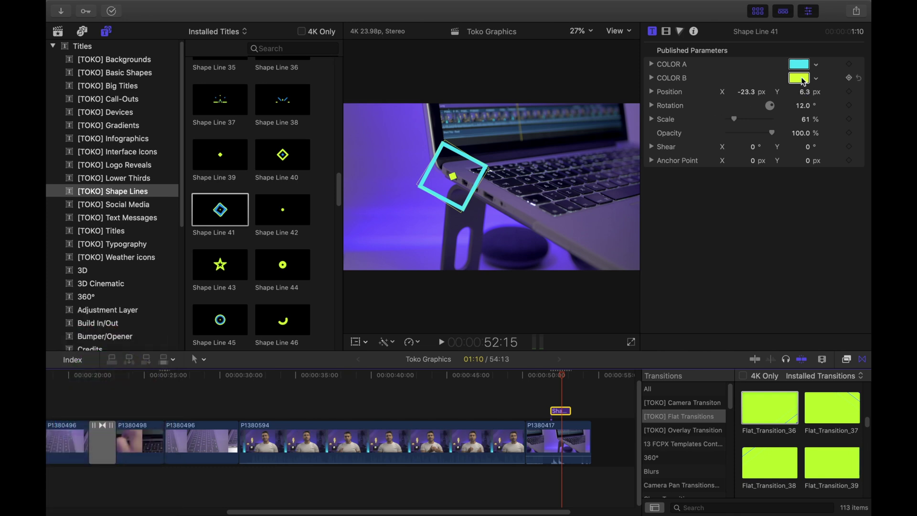
click(112, 407)
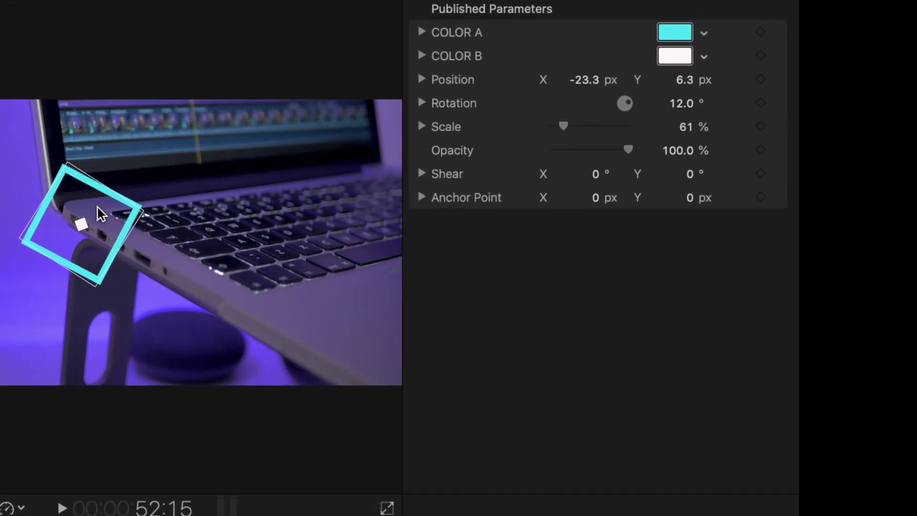
Scale Shape Line 41 down to 29 % and play its animation from 51:04.
mouse_move(689, 127)
mouse_down()
mouse_move(688, 167)
mouse_move(688, 127)
mouse_up()
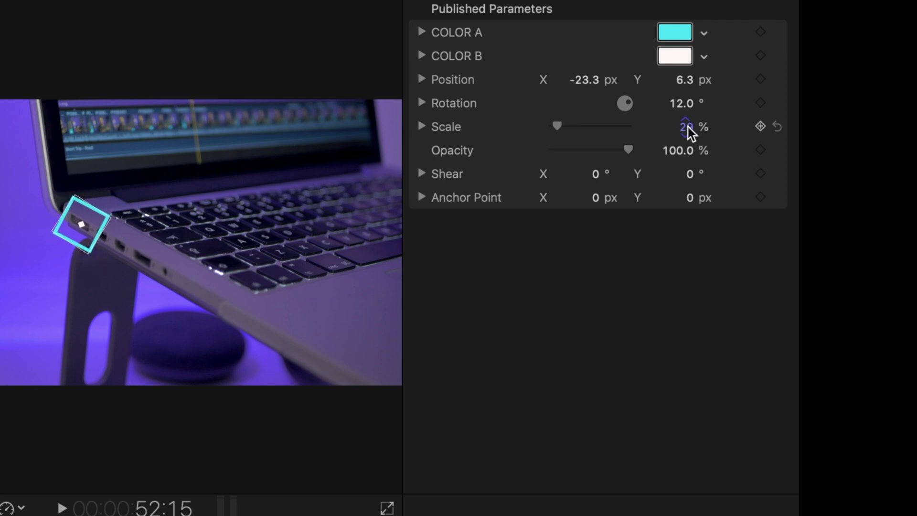
click(233, 515)
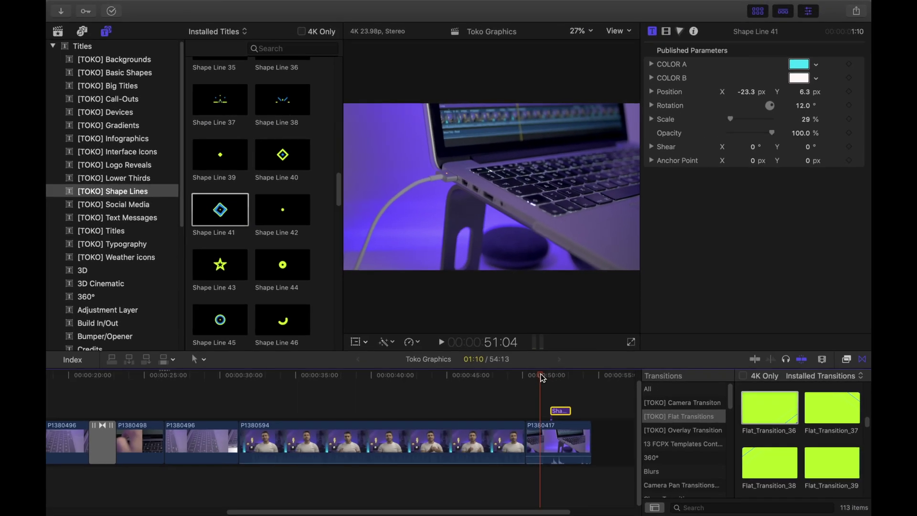
key(space)
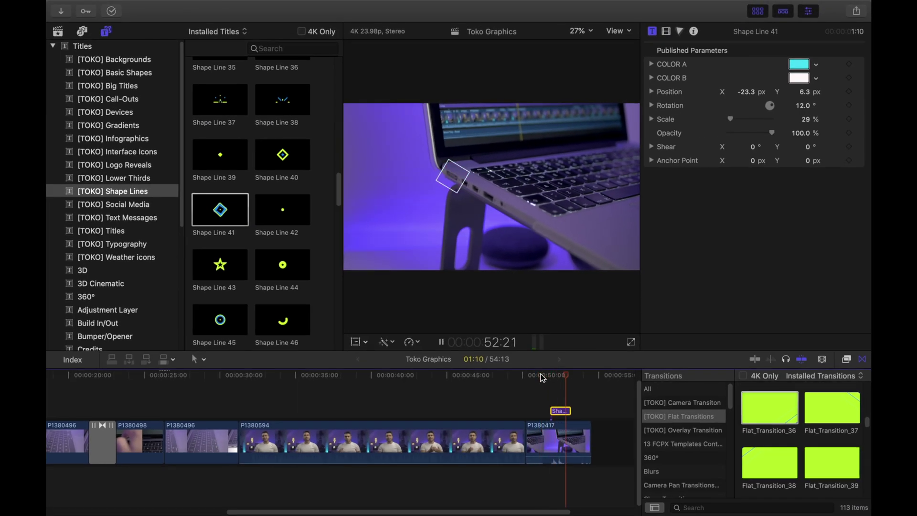
key(space)
Hide the transitions browser, add Lower_Third_24 from [TOKO] Lower Thirds above the second P1380594 clip at about 36 s, and show it at 39:12.
key(ctrl+super+5)
click(122, 178)
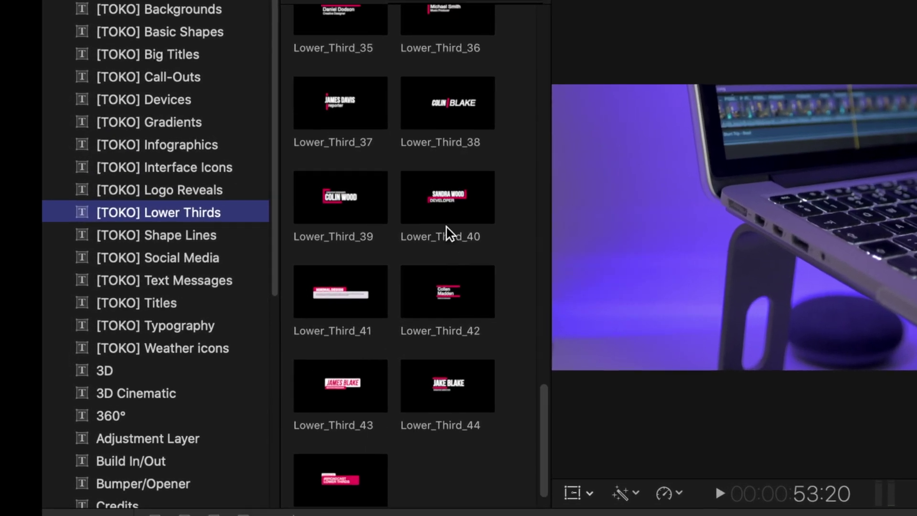
scroll(281, 187, up, 5)
scroll(446, 227, down, 4)
scroll(448, 227, up, 3)
scroll(449, 227, up, 8)
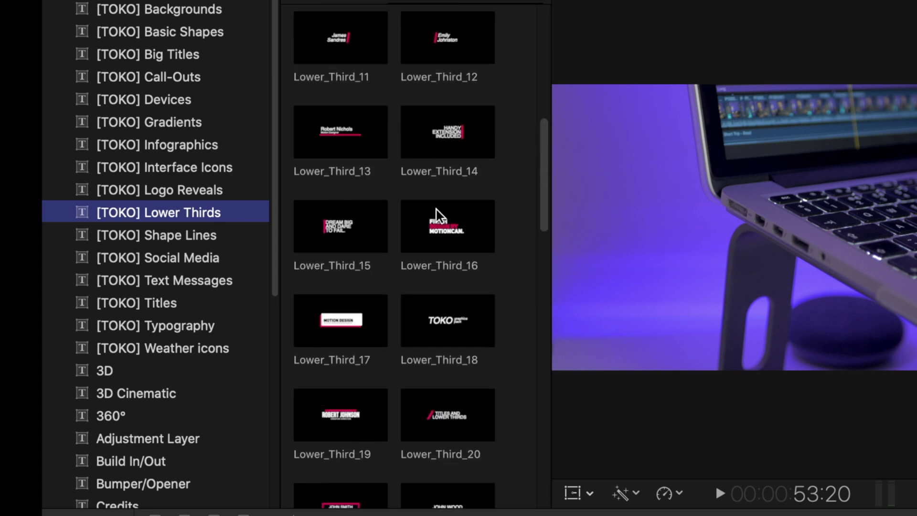
scroll(437, 210, up, 3)
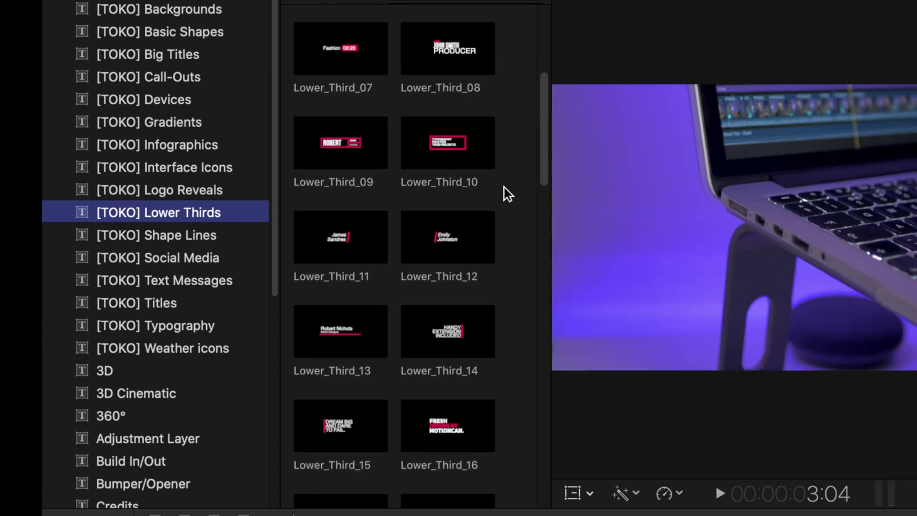
scroll(504, 188, down, 8)
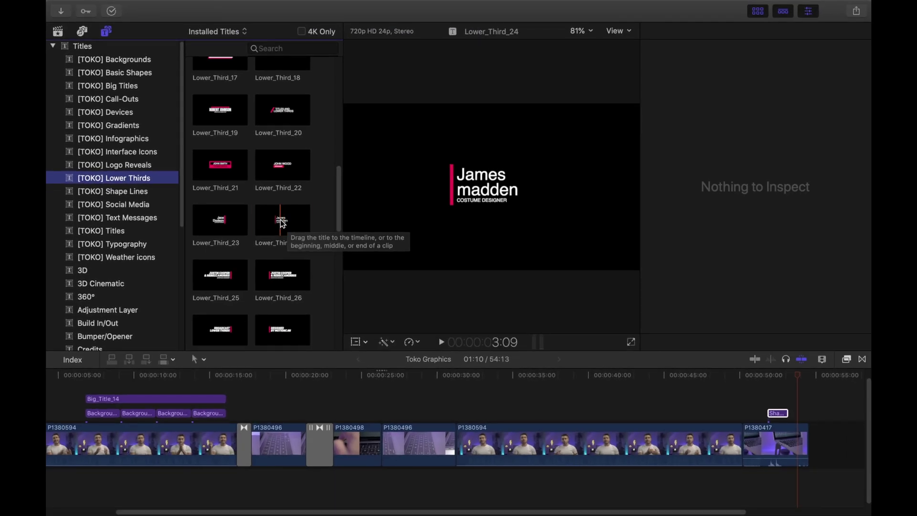
drag(280, 219, 534, 407)
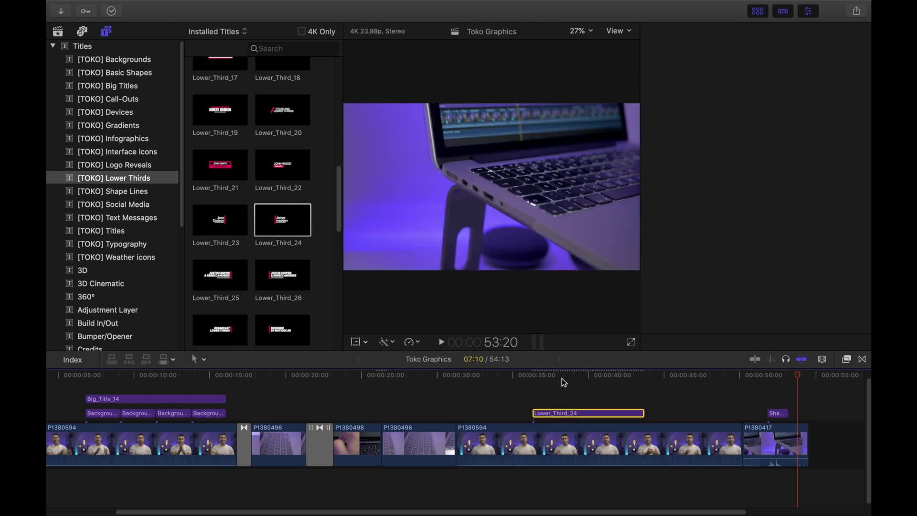
click(561, 378)
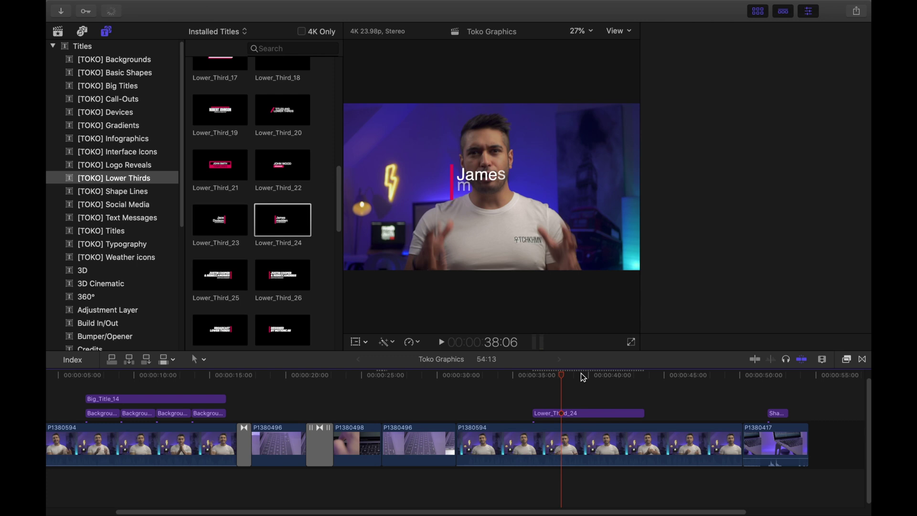
click(581, 374)
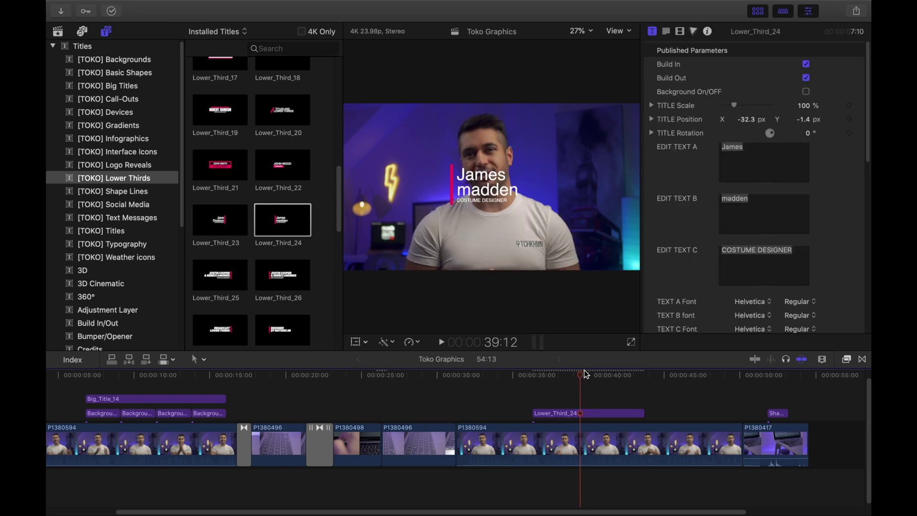
Set Lower_Third_24's COLOR Line to the saved cyan swatch.
click(754, 150)
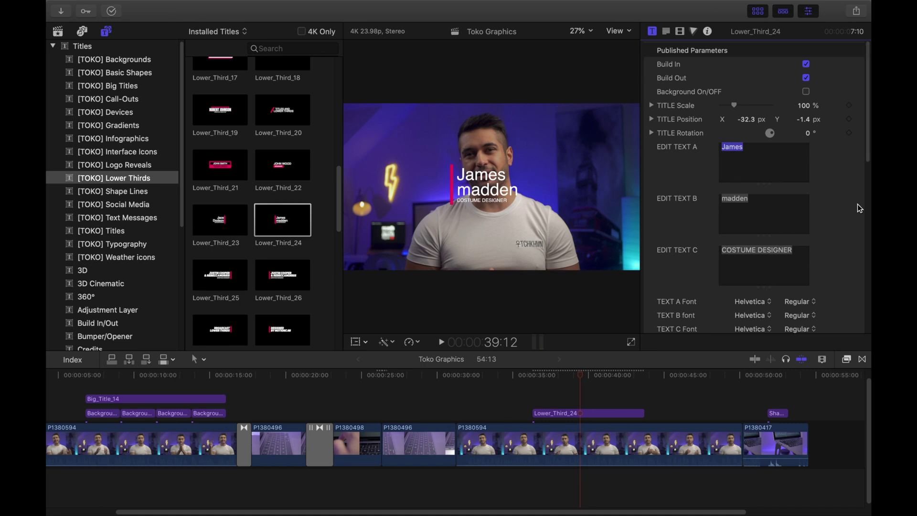
scroll(859, 208, down, 3)
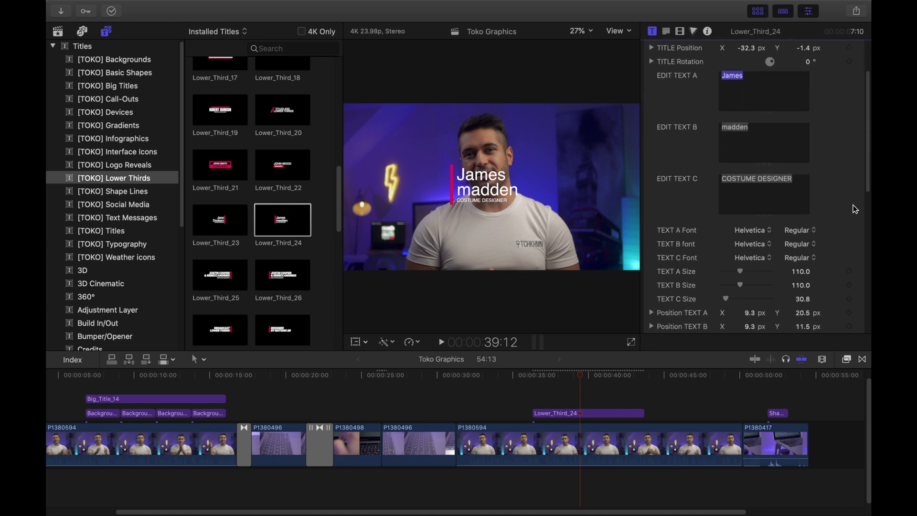
scroll(854, 208, down, 2)
scroll(853, 215, down, 11)
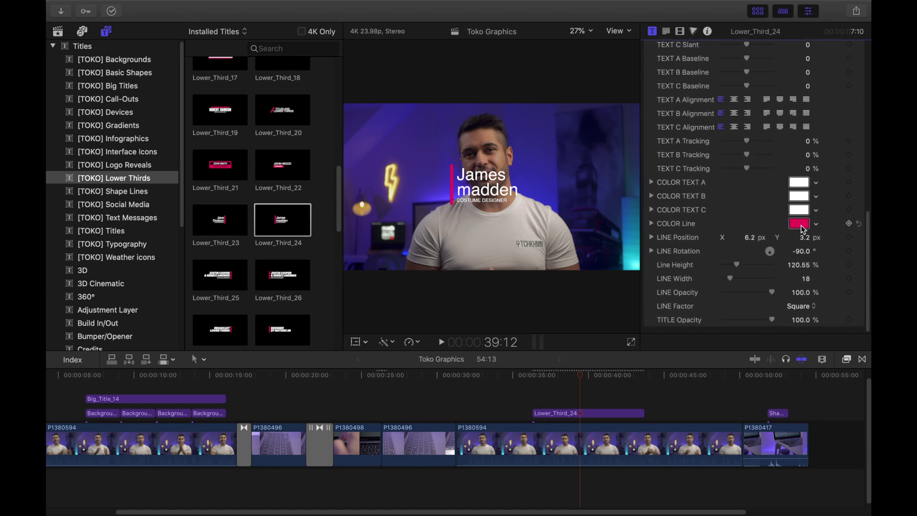
click(798, 223)
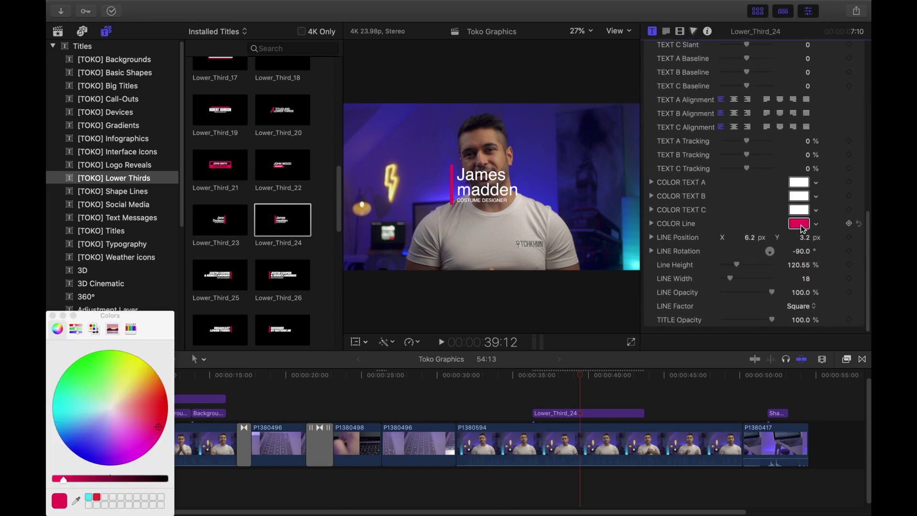
click(90, 497)
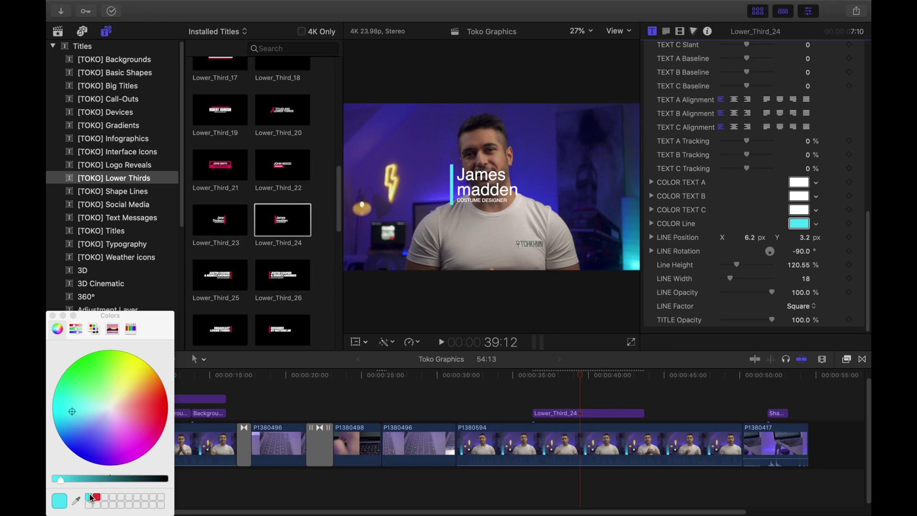
Close the color picker and preview the templates in the [TOKO] Logo Reveals titles category.
click(52, 315)
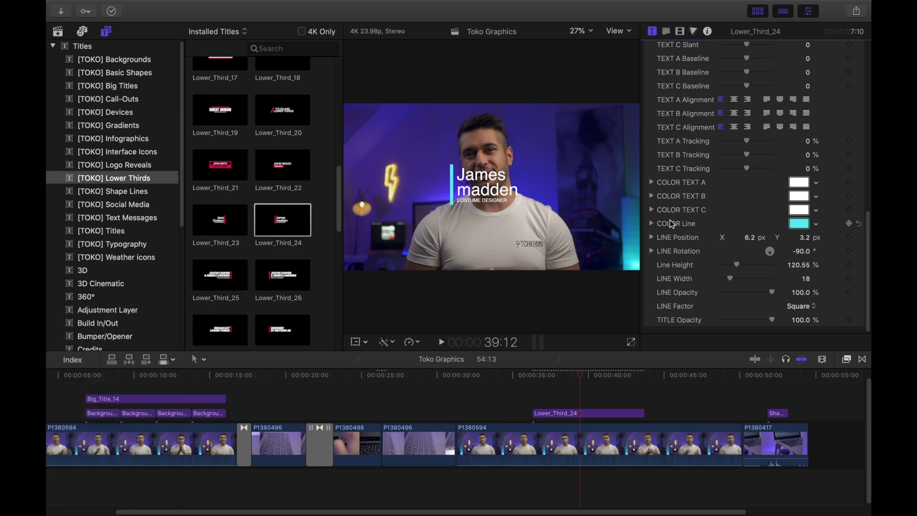
scroll(247, 222, down, 4)
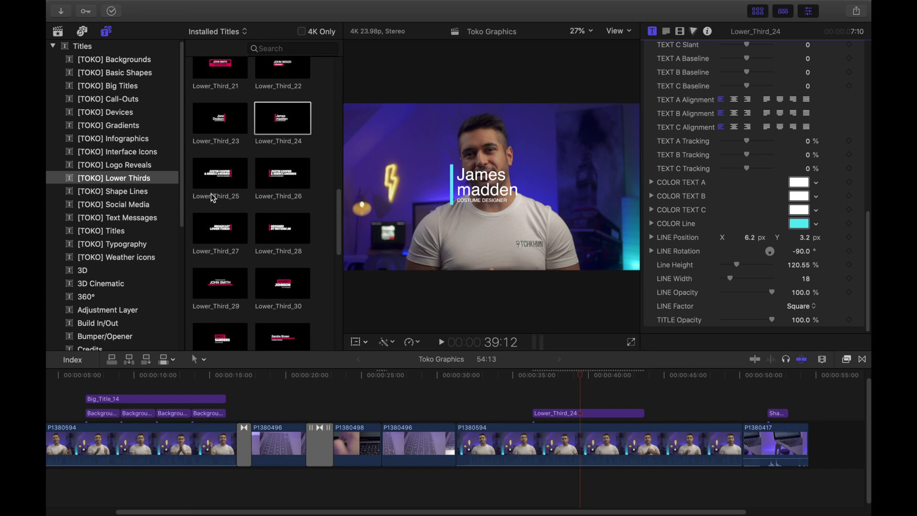
click(152, 165)
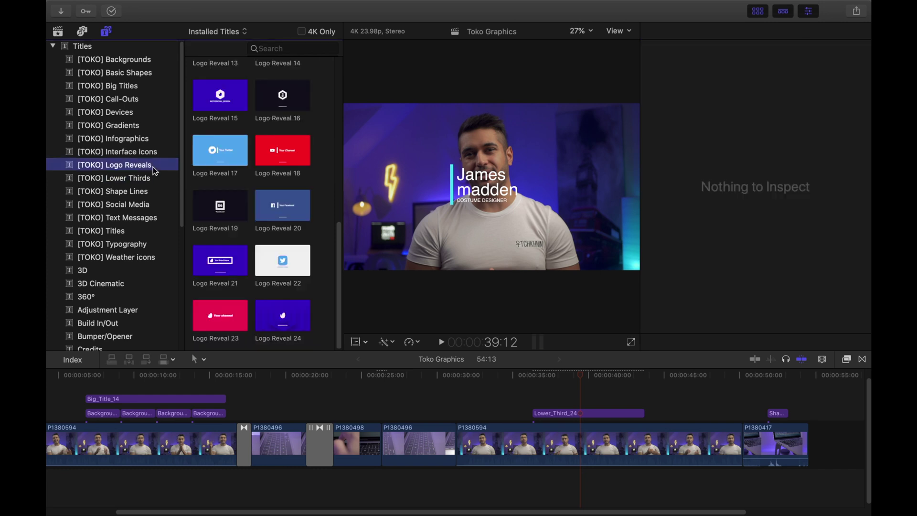
click(231, 153)
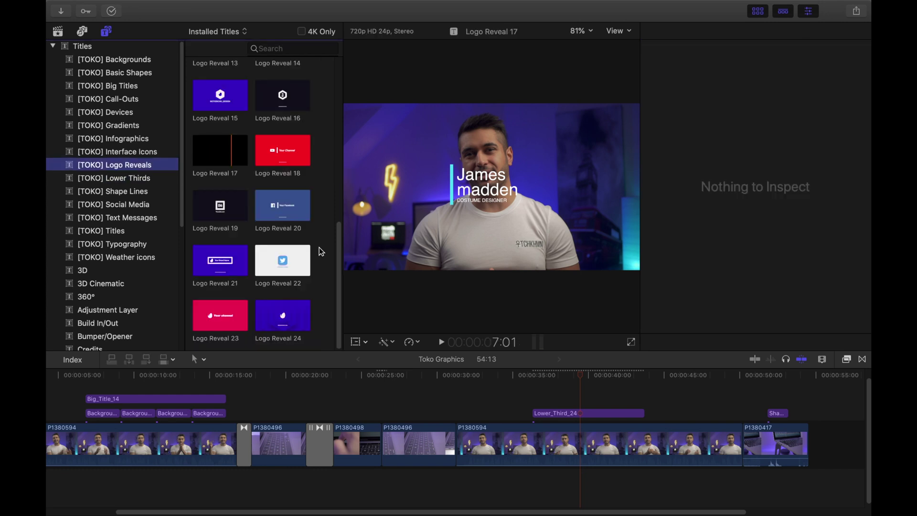
click(286, 199)
scroll(292, 199, up, 1)
scroll(300, 198, up, 5)
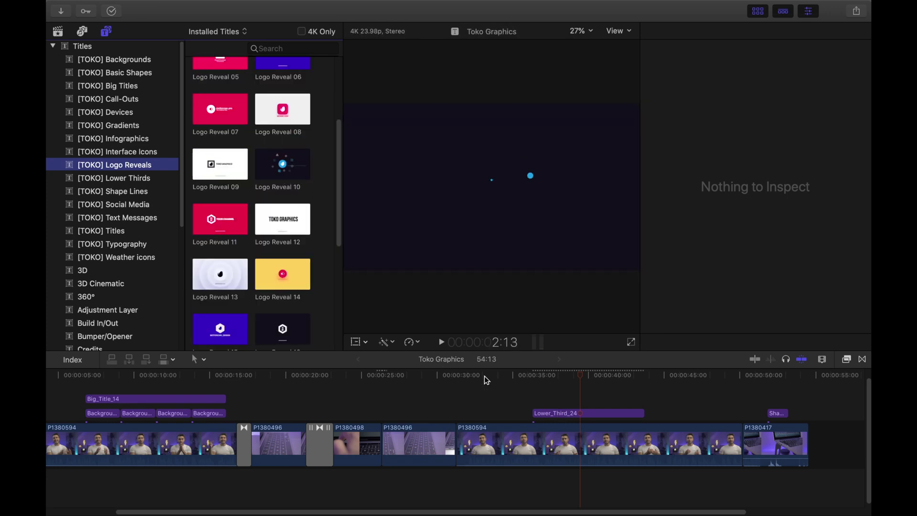
Delete Lower_Third_24 from the timeline, then insert Logo Reveal 10 before the first P1380594 clip and show it at 4:07.
click(557, 412)
key(Delete)
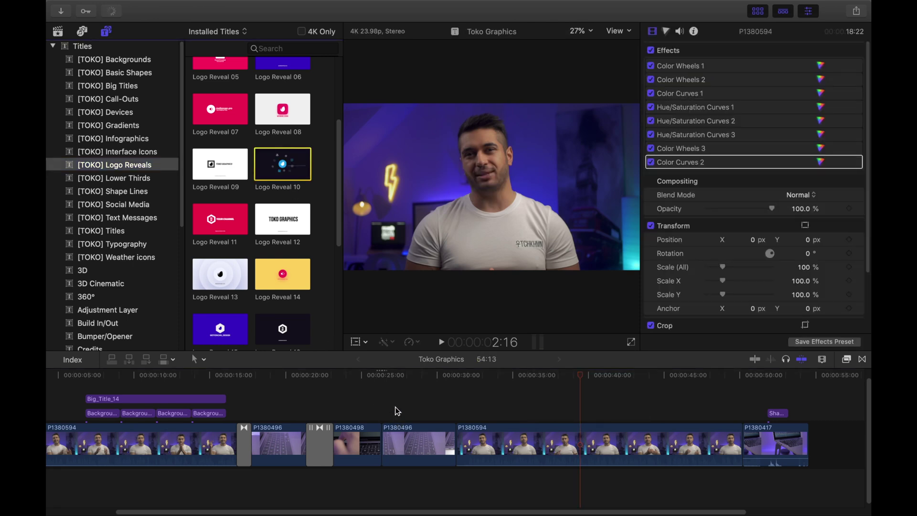
scroll(305, 394, left, 5)
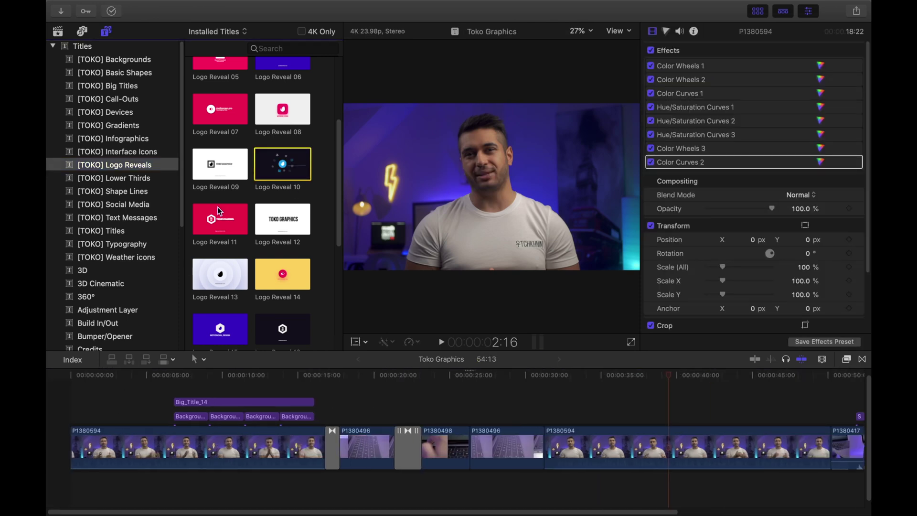
drag(271, 174, 75, 444)
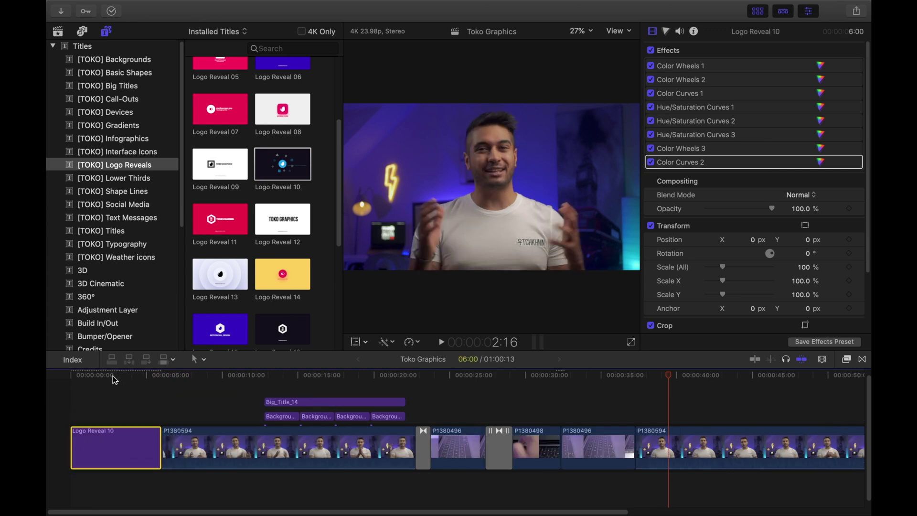
click(135, 375)
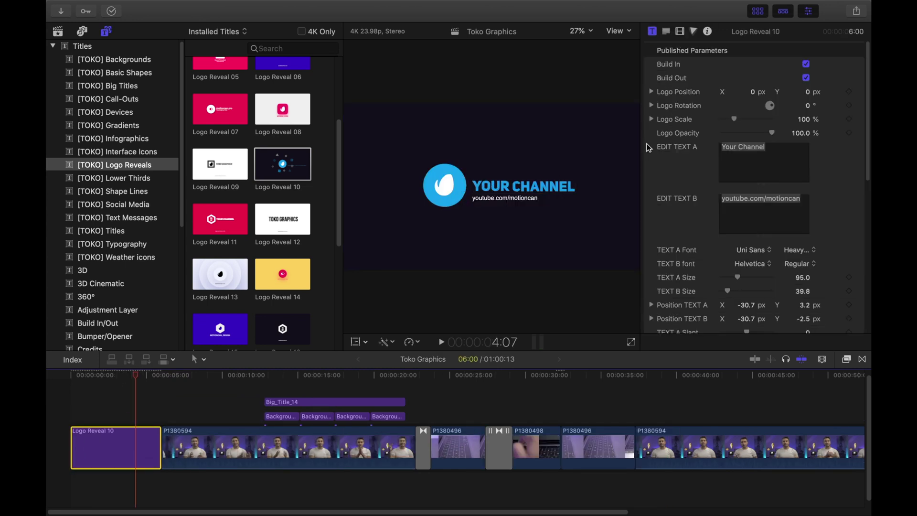
Set Logo Reveal 10's text A to "Techkhamun" in UniSansBookItalic and its text B to "youtube.com/Techkamun".
click(774, 161)
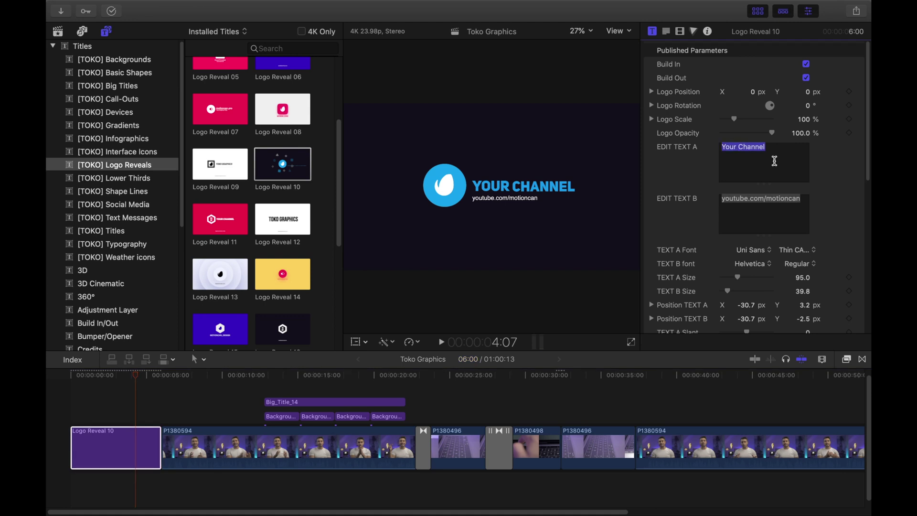
key(BackSpace)
text(Techkamu)
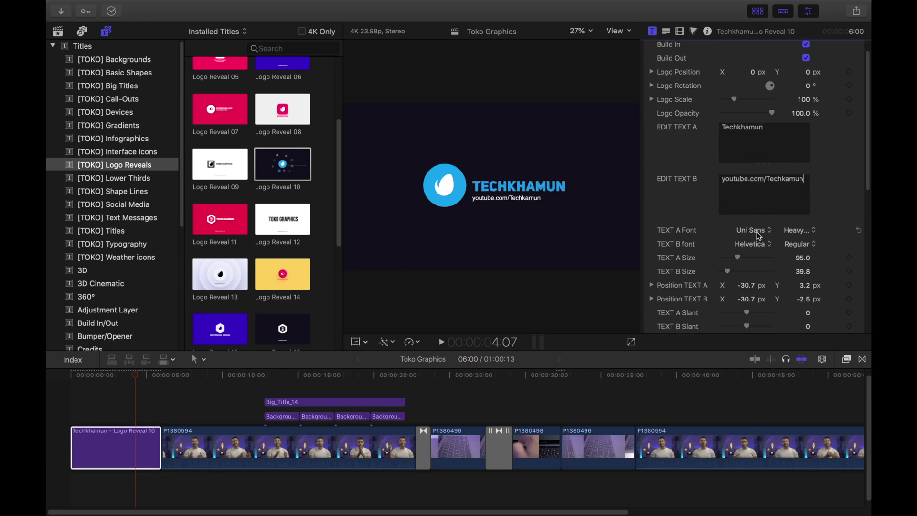
click(759, 236)
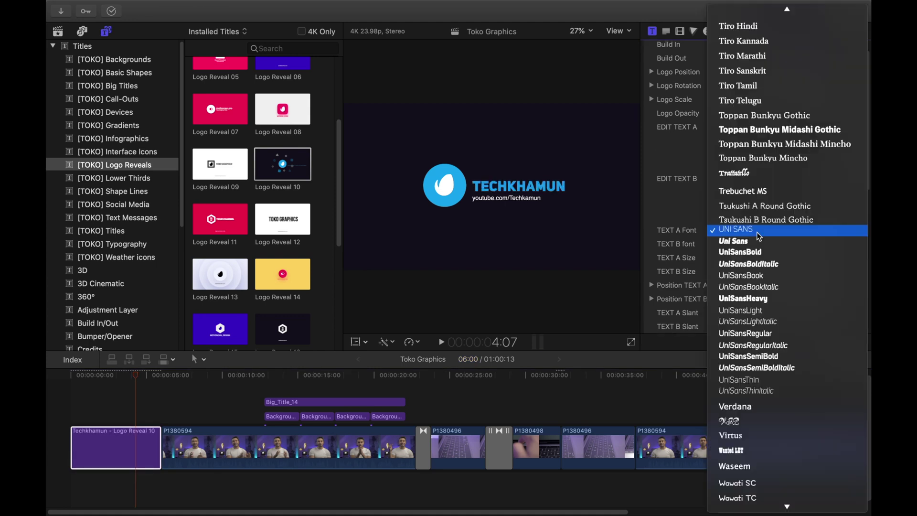
click(764, 292)
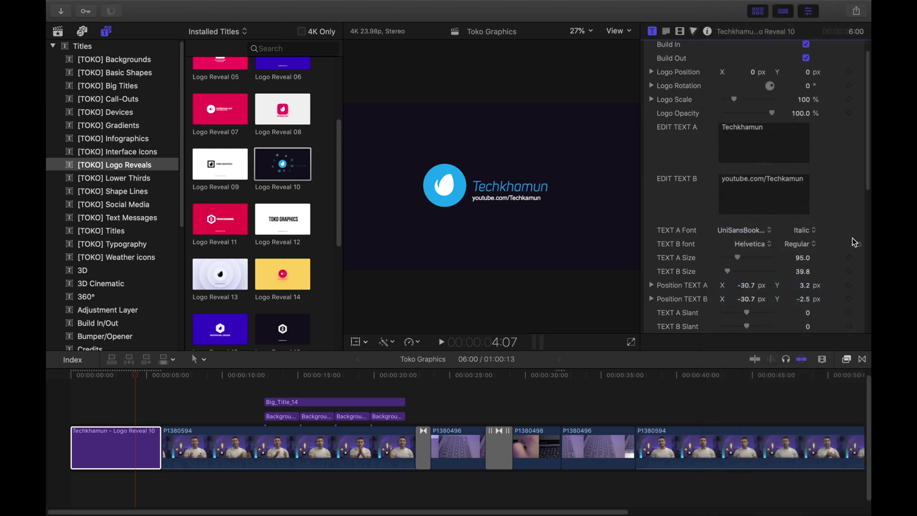
Set Logo Reveal 10's COLOR TEXT A, Color Elements B and Ellipse Color to teal, darkening the saved cyan swatch.
scroll(855, 241, down, 5)
scroll(800, 232, down, 6)
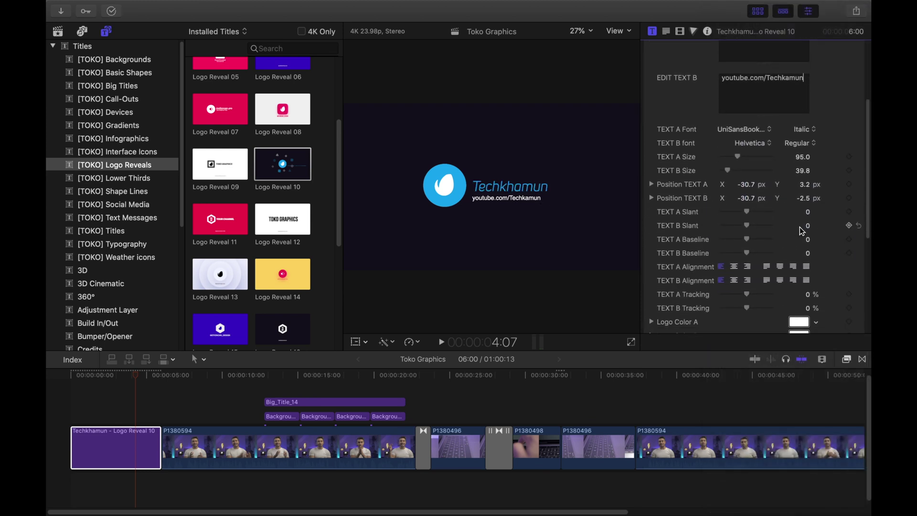
scroll(804, 248, down, 1)
click(802, 232)
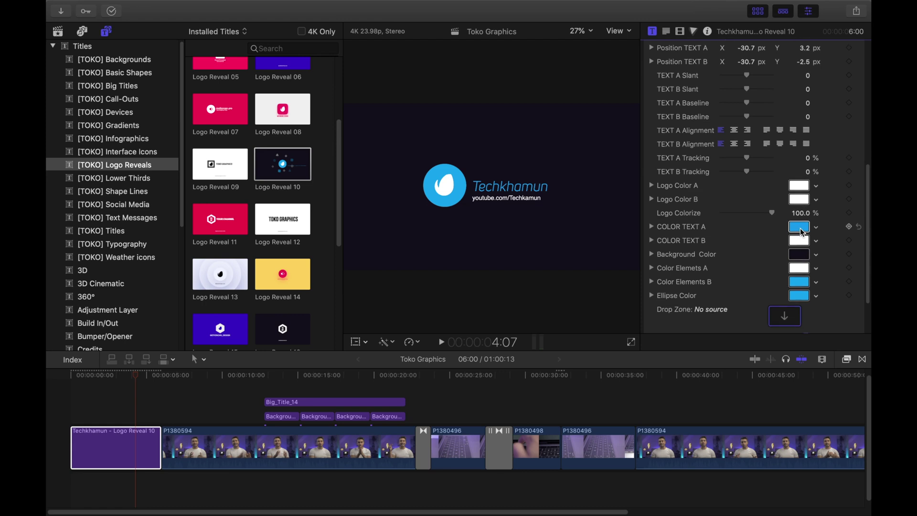
click(90, 497)
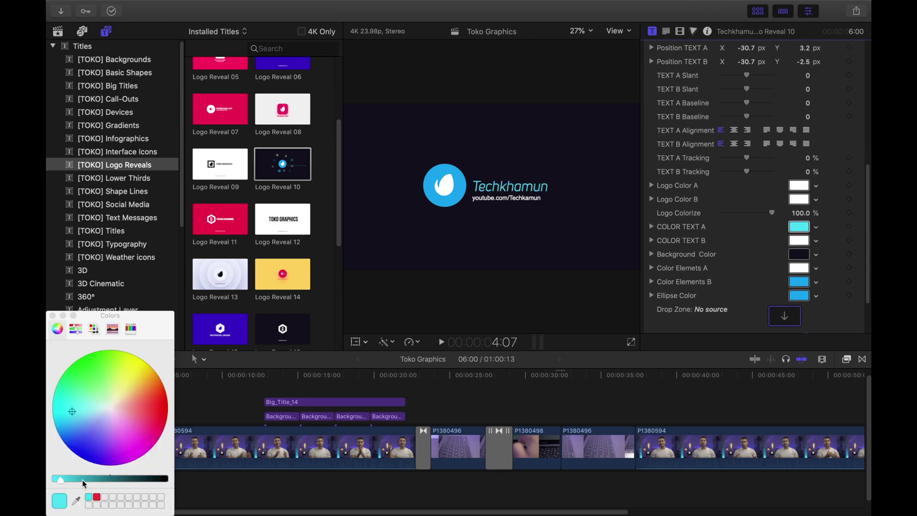
click(83, 479)
click(56, 317)
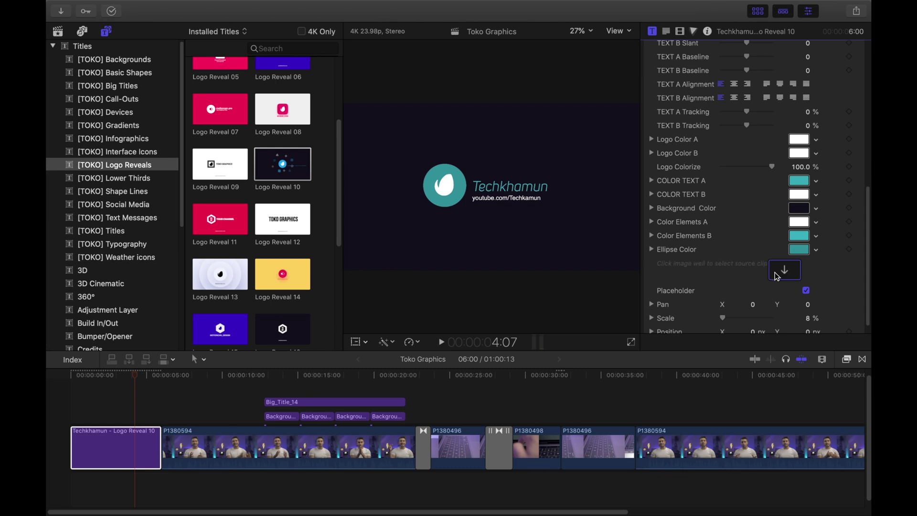
Fill Logo Reveal 10's drop zone with the Ankh clip and scale it to 10 %.
click(798, 275)
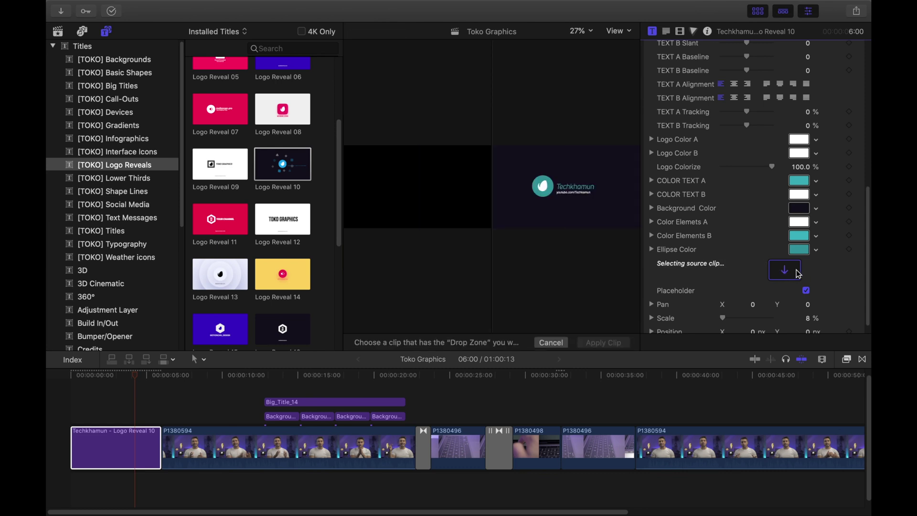
click(58, 33)
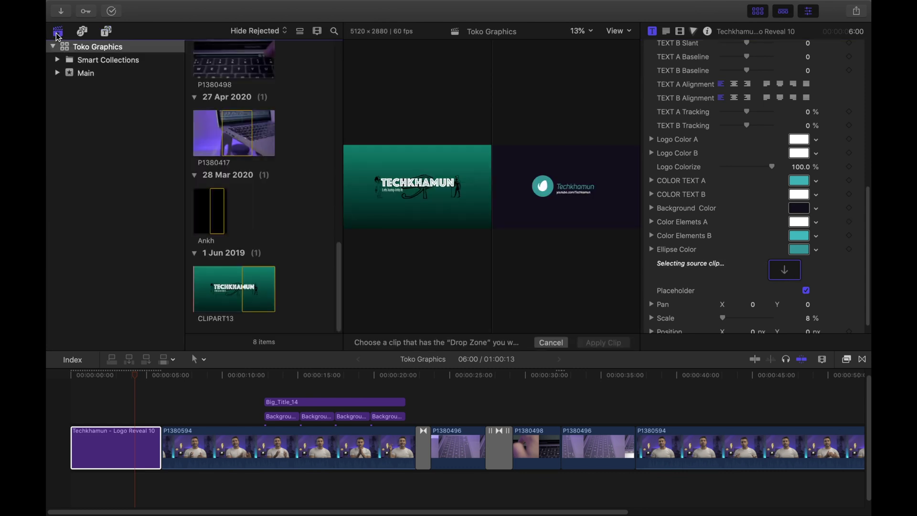
click(217, 213)
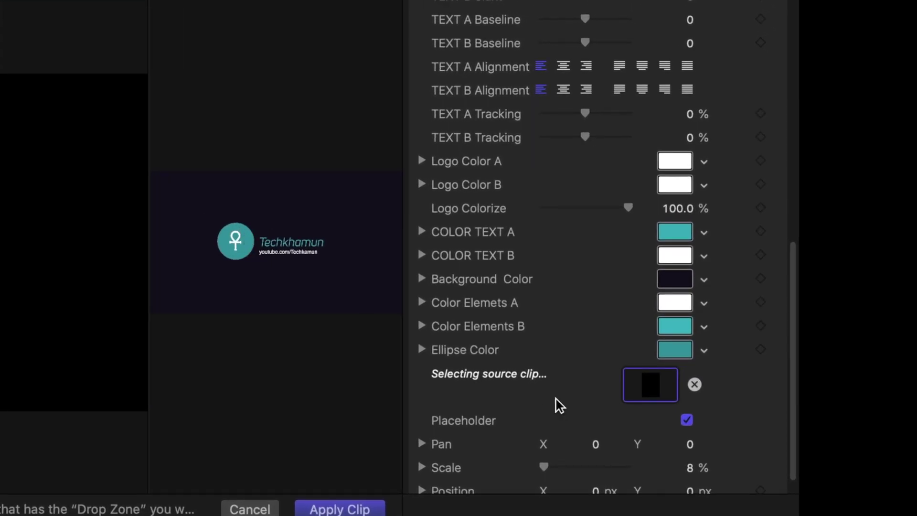
scroll(556, 404, down, 1)
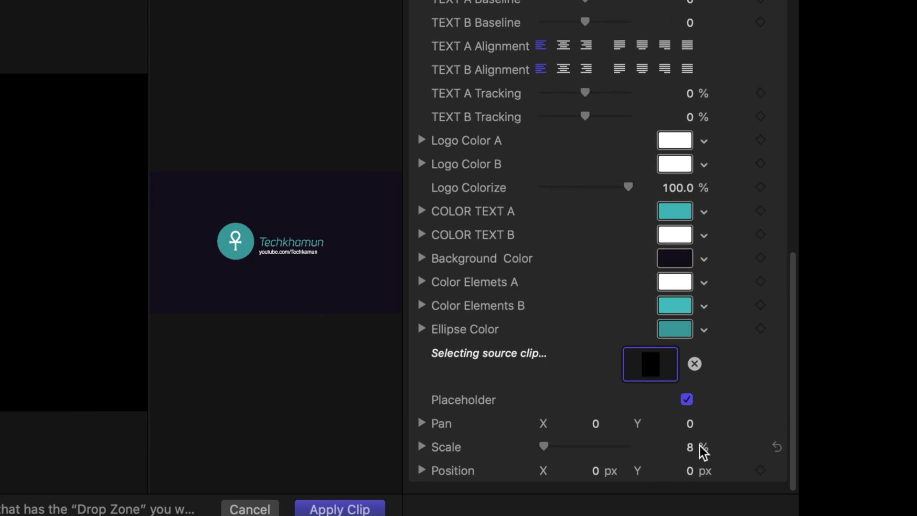
drag(693, 449, 693, 443)
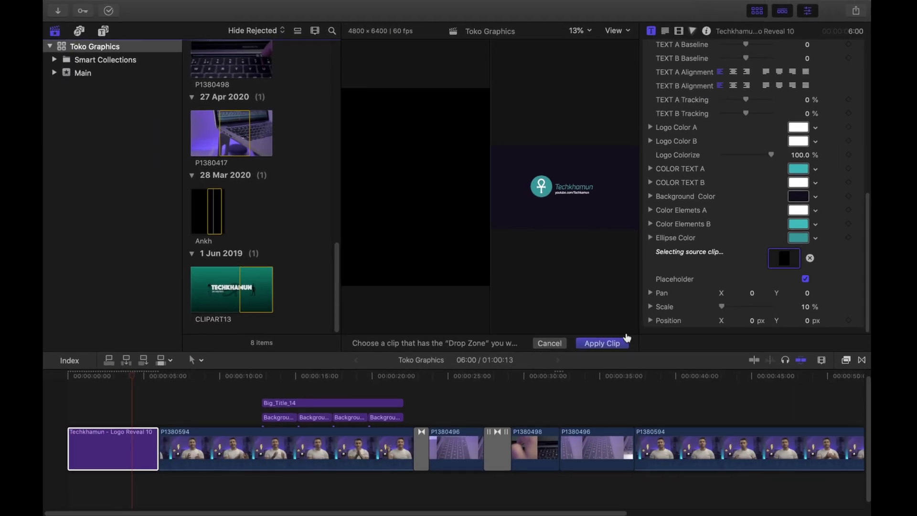
click(618, 343)
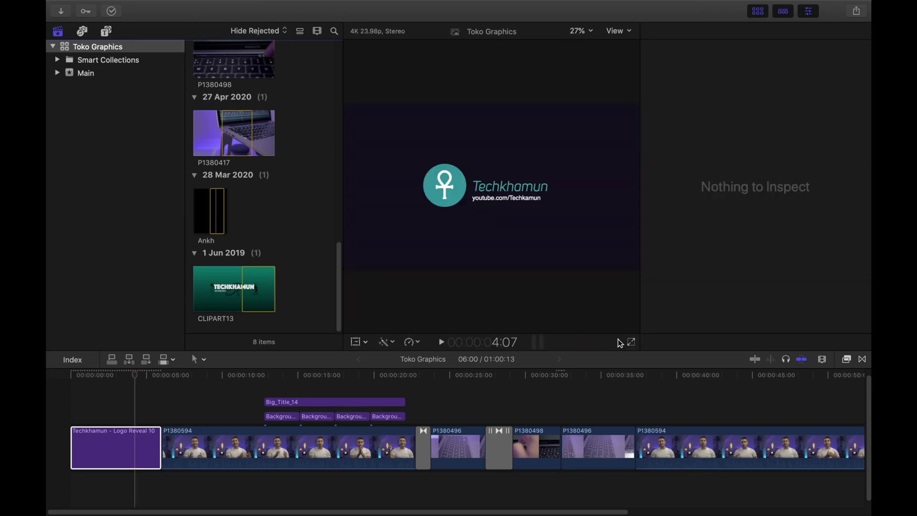
Play the customized logo reveal from the start of the timeline and move the playhead to 5:09.
click(71, 375)
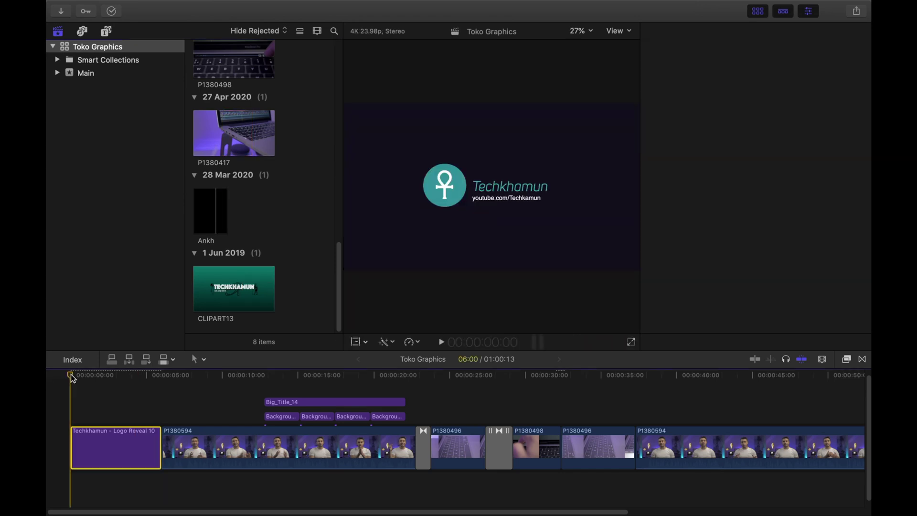
key(super+4)
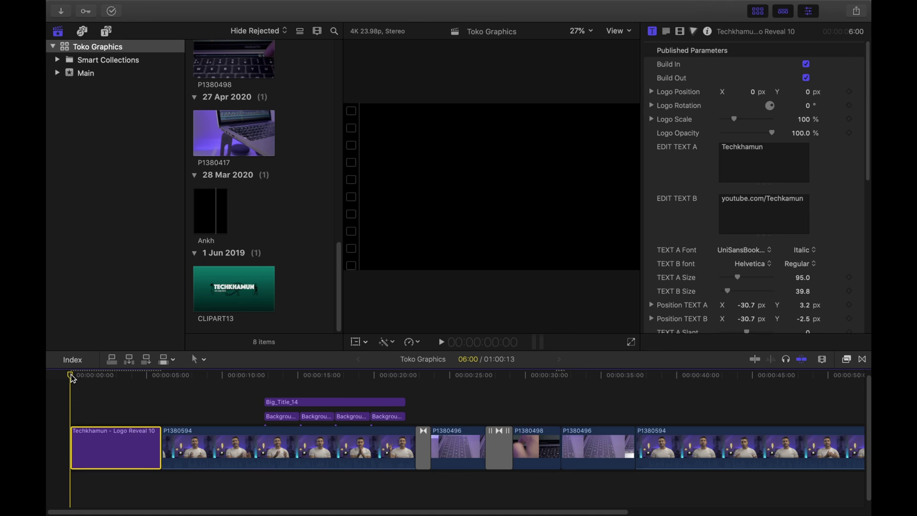
key(space)
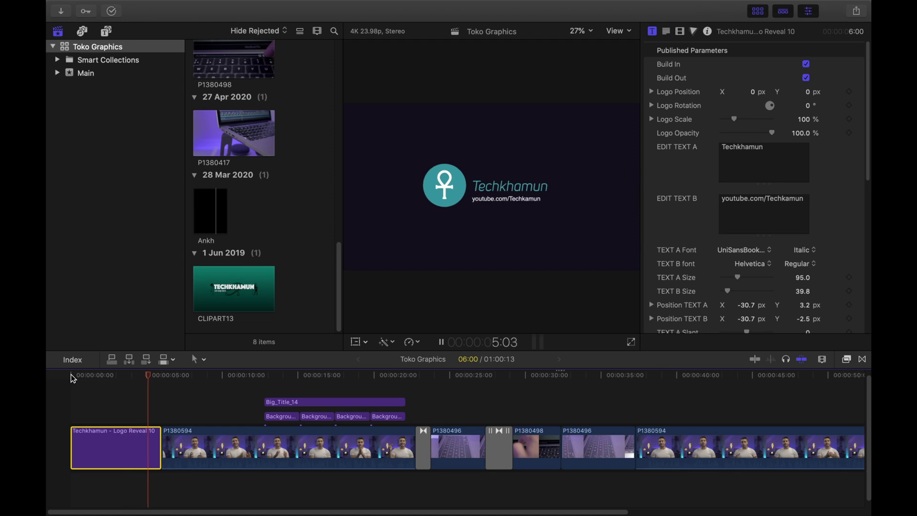
key(space)
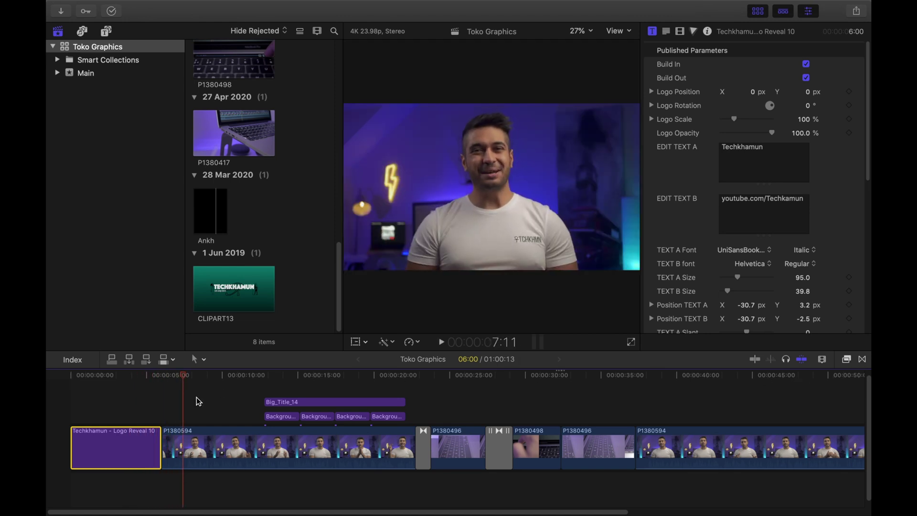
click(71, 376)
key(space)
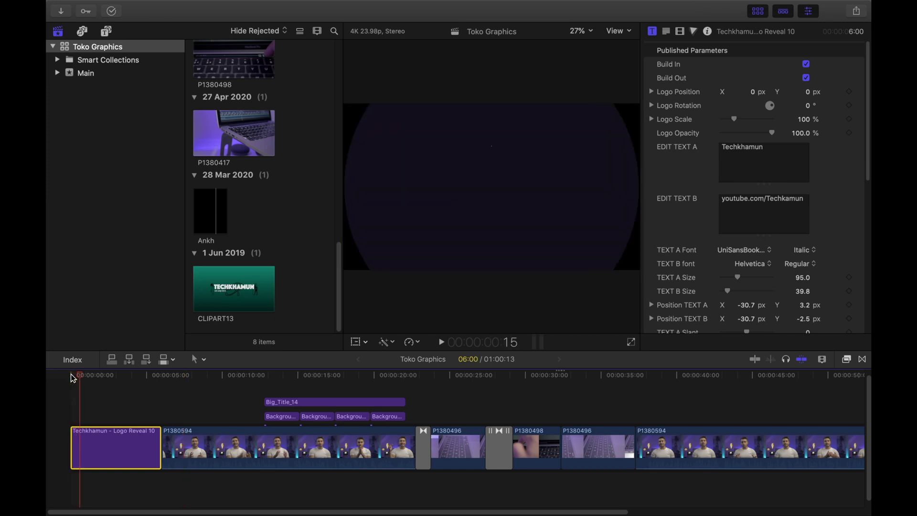
drag(151, 382, 155, 382)
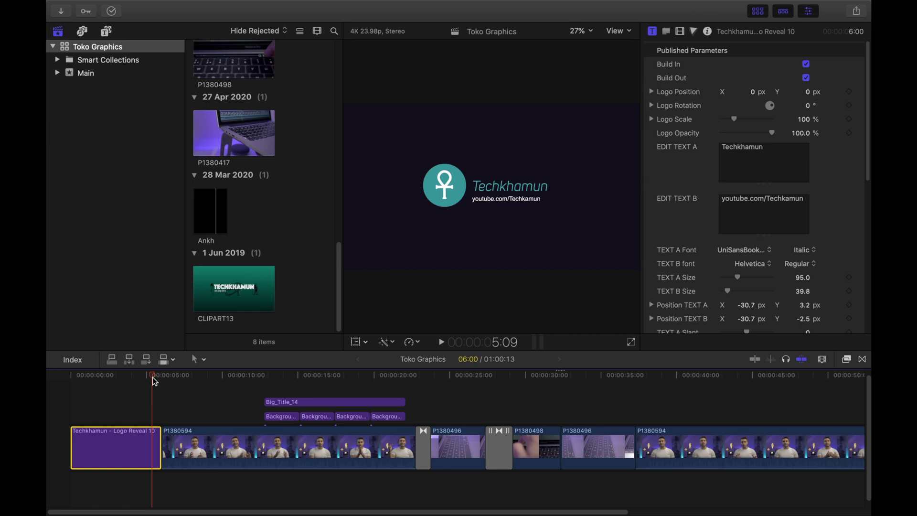
Add Overlay_Transition_36 from [TOKO] Overlay Transition between Logo Reveal 10 and the first P1380594 clip.
text(2)
click(864, 360)
click(700, 432)
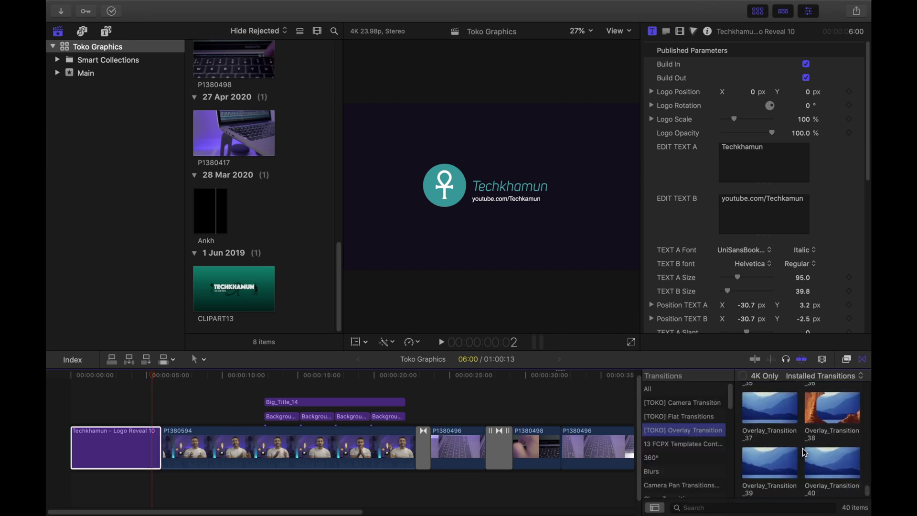
scroll(840, 435, up, 2)
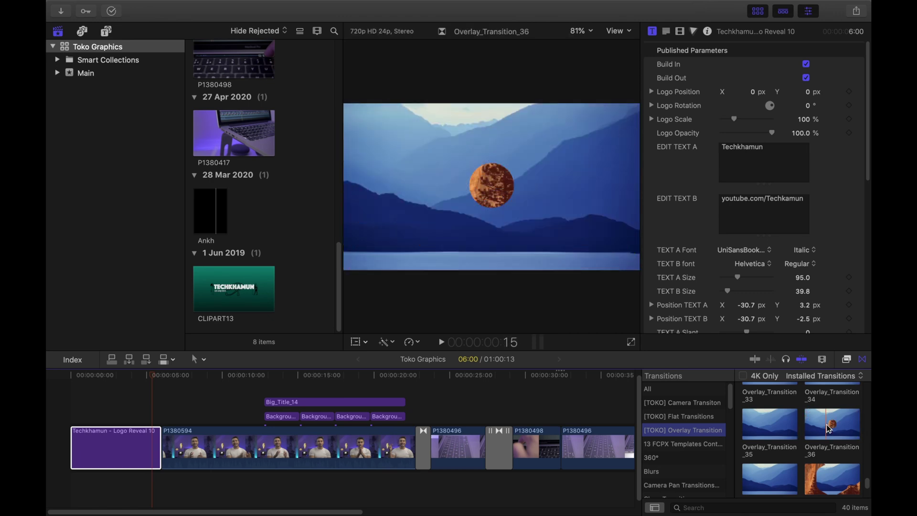
drag(839, 429, 199, 450)
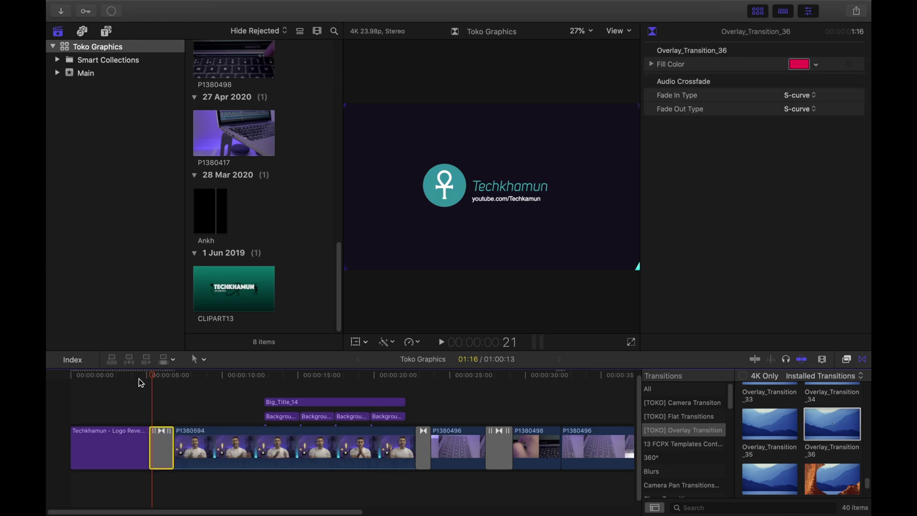
Play the timeline from the start through the new transition after the logo reveal.
click(139, 383)
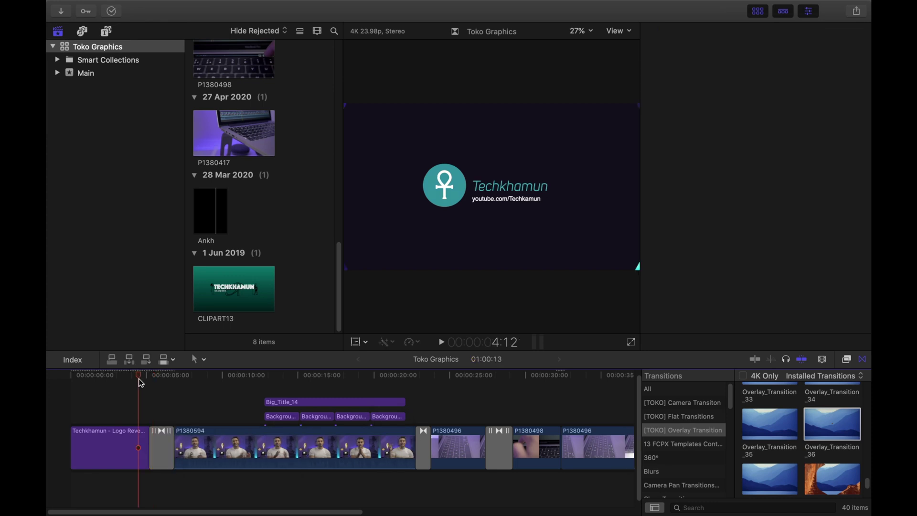
click(74, 377)
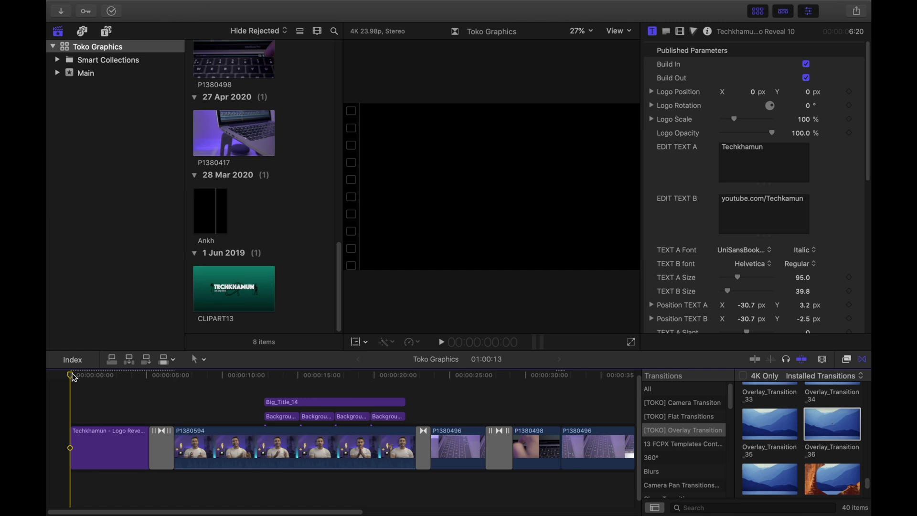
key(space)
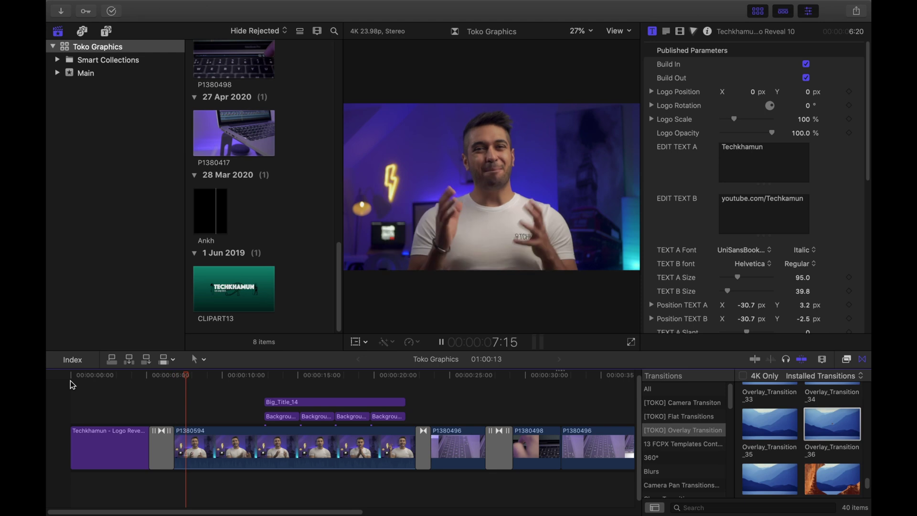
Stop playback, hide the transitions browser and move the playhead to 15:18 in the Big_Title_14 section.
key(space)
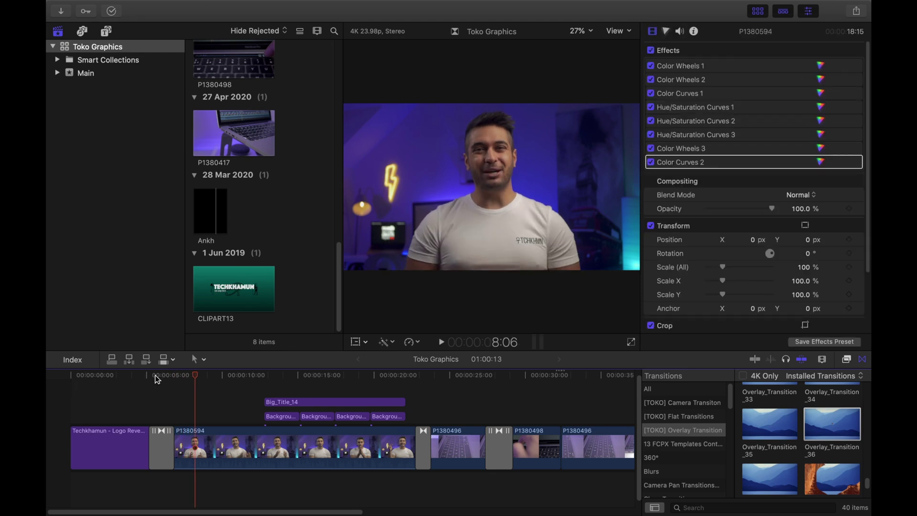
key(ctrl+super+5)
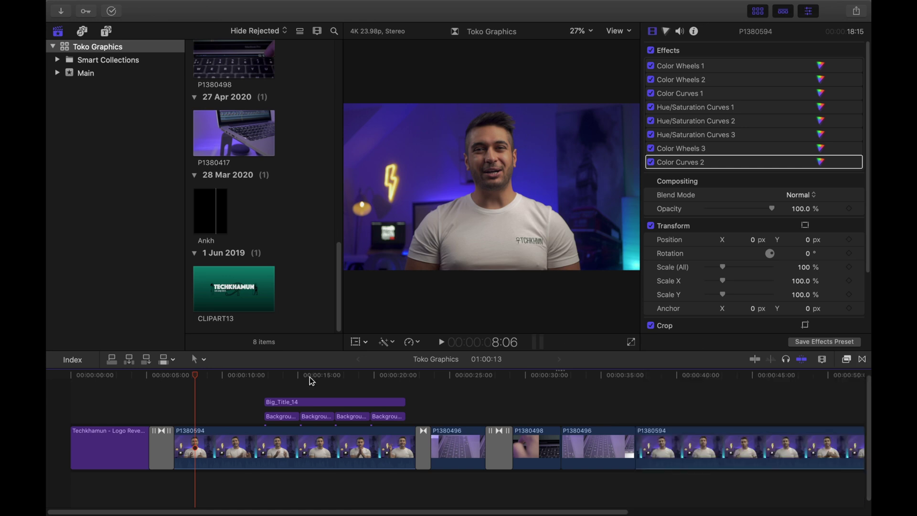
click(309, 377)
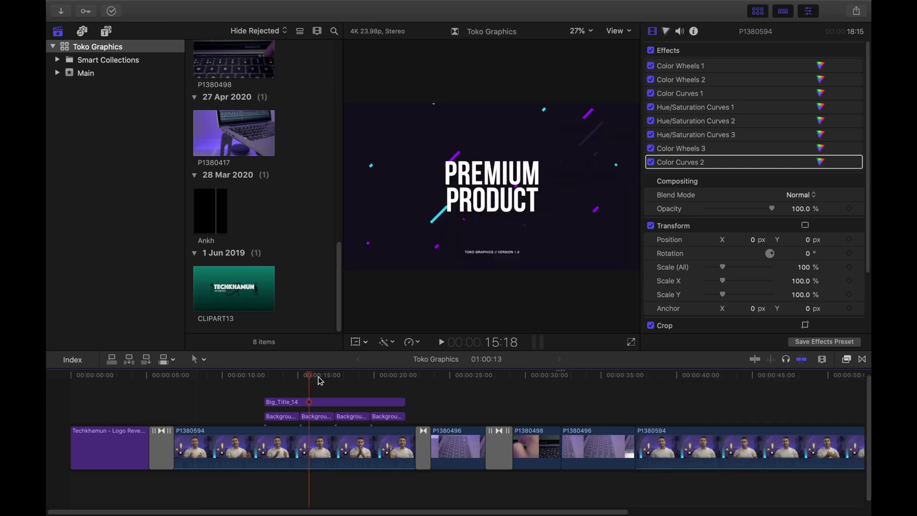
Add Infographics 03 from [TOKO] Infographics above the second long P1380594 clip, starting at about 42:14.
key(alt+super+1)
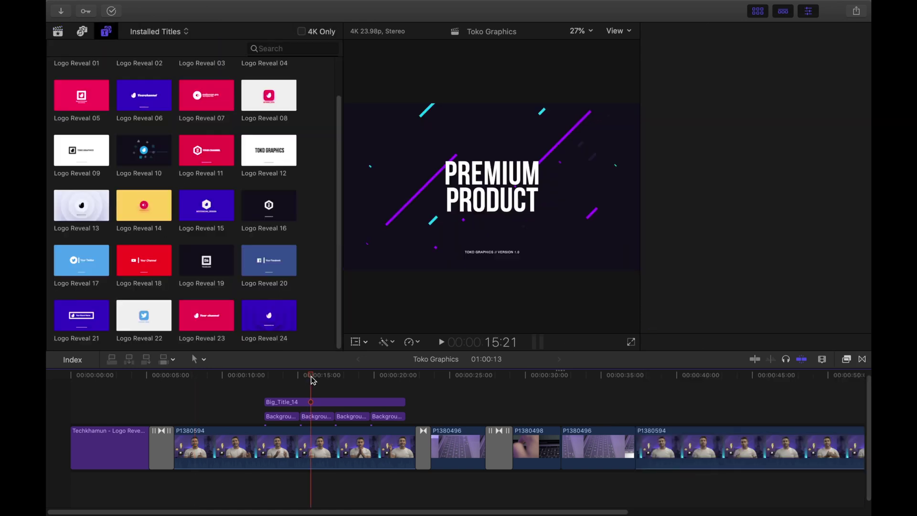
click(59, 34)
click(107, 31)
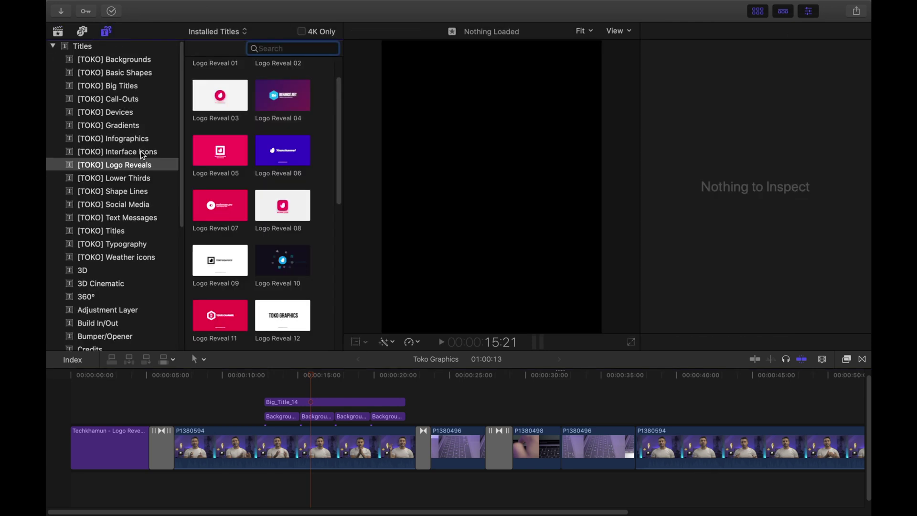
click(142, 139)
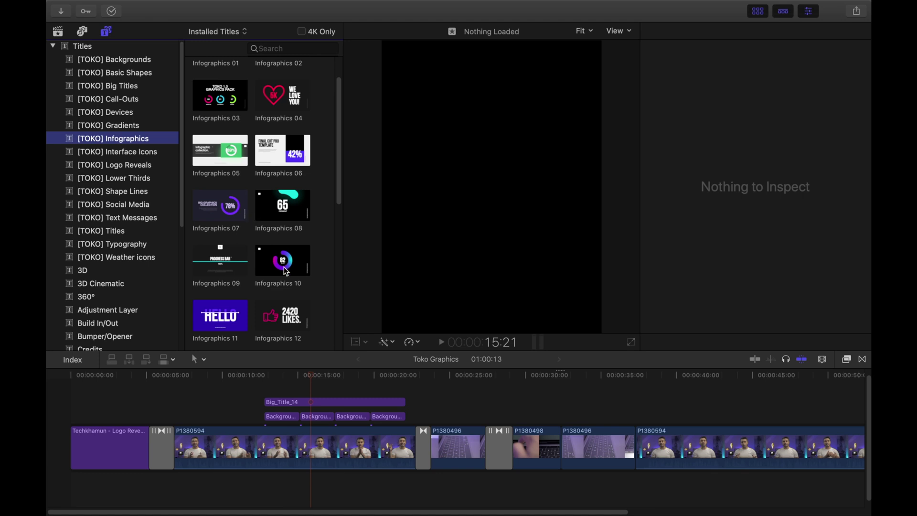
scroll(314, 208, up, 2)
click(208, 142)
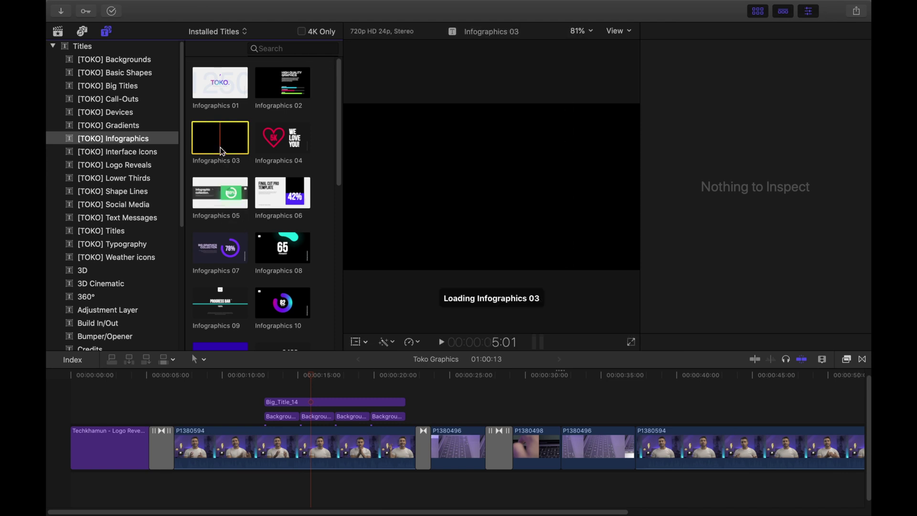
drag(209, 137, 718, 406)
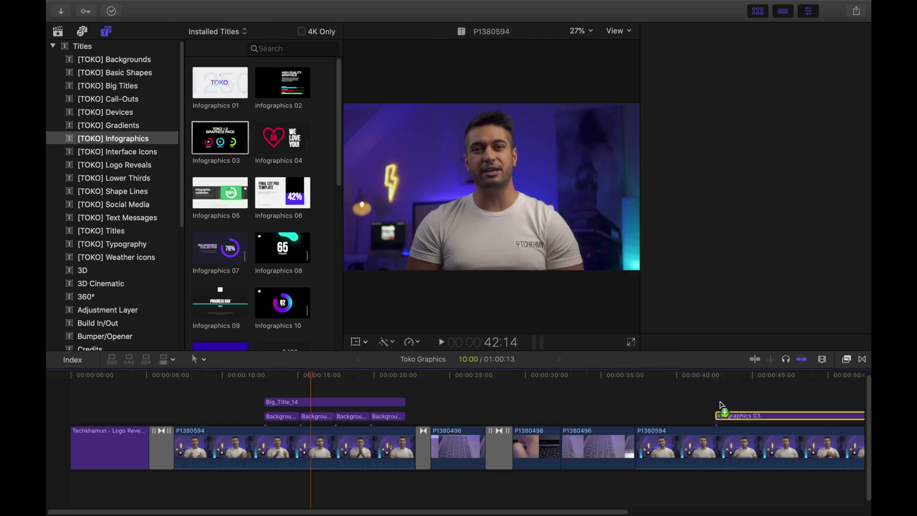
scroll(756, 383, right, 3)
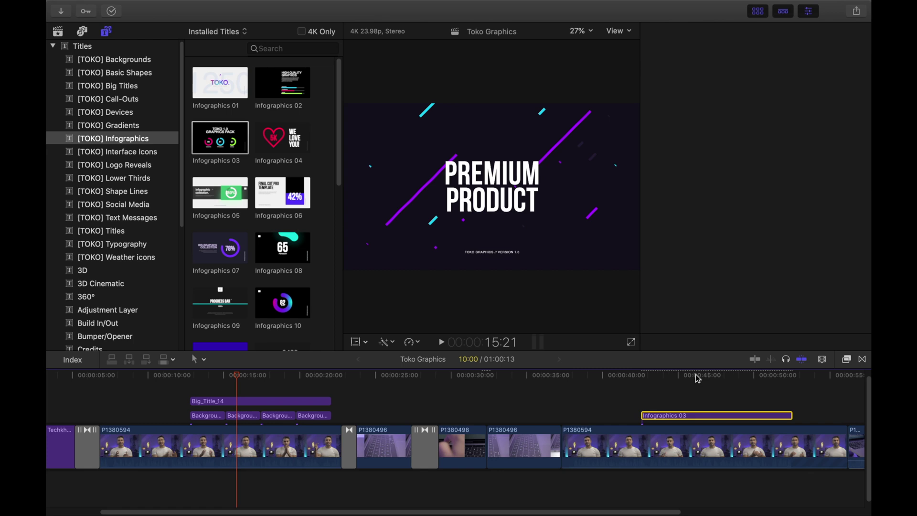
Move the playhead to 46:00 and look through the published parameters of Infographics 03.
click(695, 374)
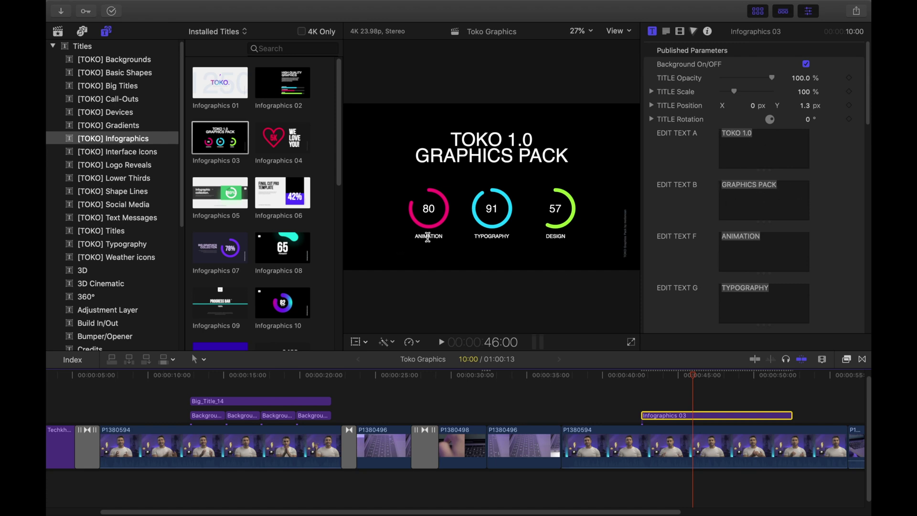
click(431, 251)
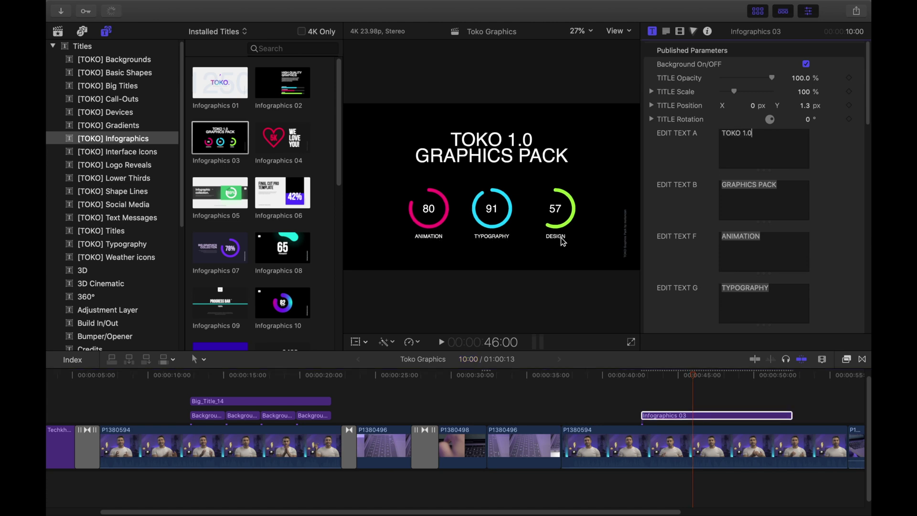
scroll(788, 244, down, 5)
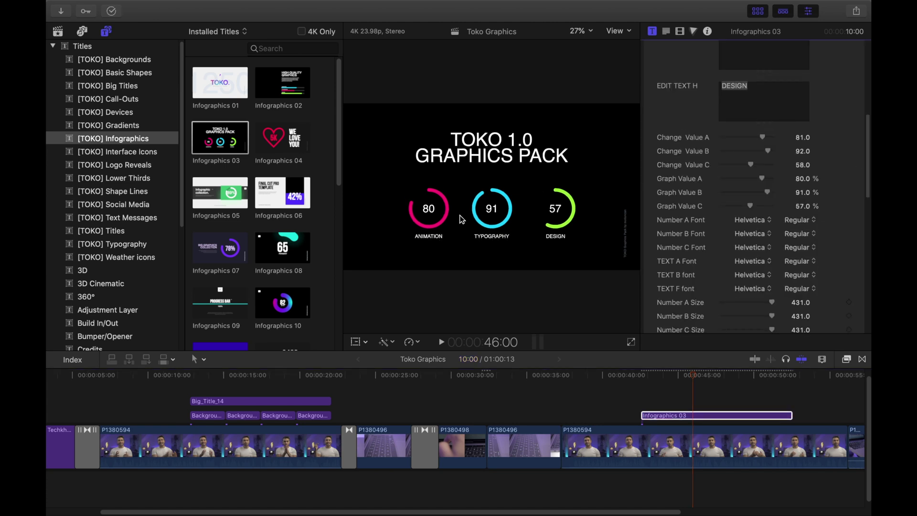
scroll(785, 229, down, 8)
scroll(829, 217, down, 10)
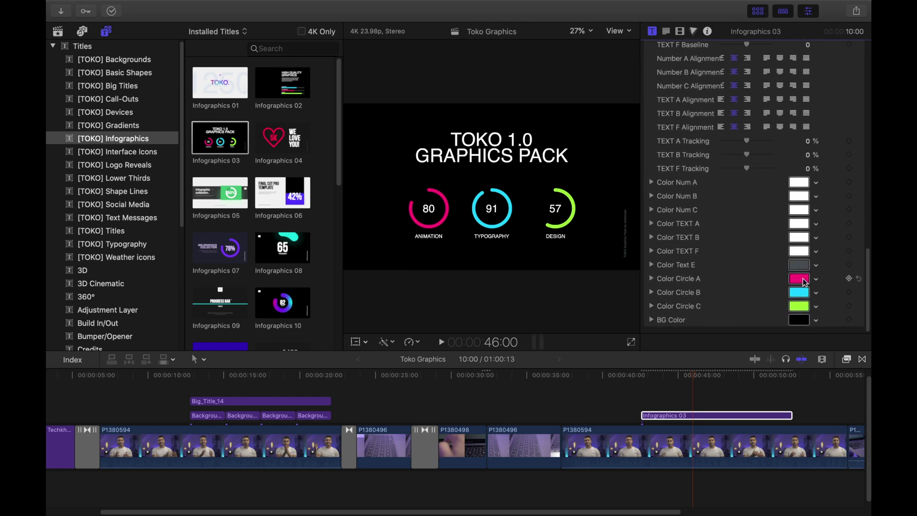
scroll(802, 229, up, 10)
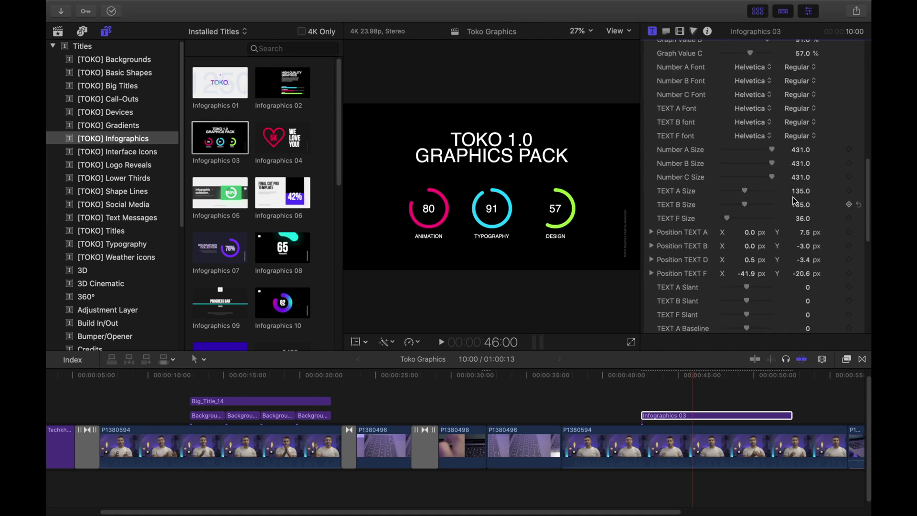
scroll(761, 196, up, 5)
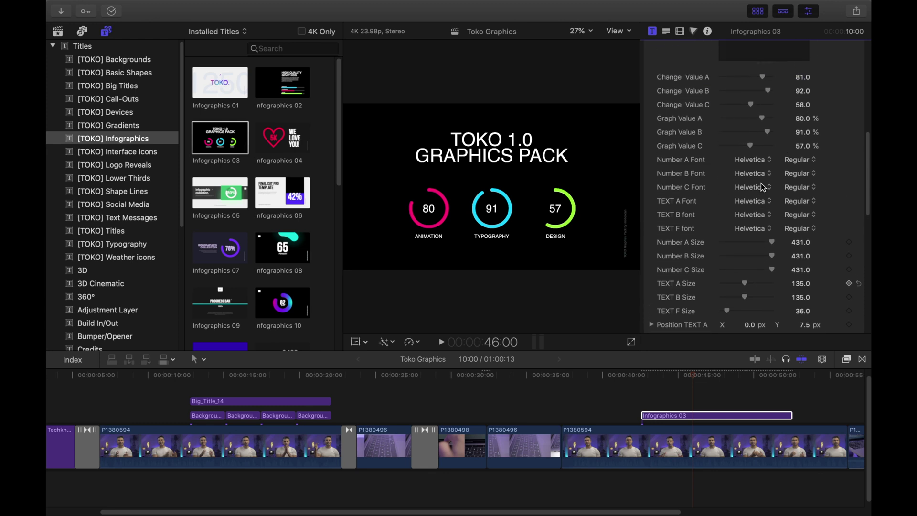
Set Change Value A of Infographics 03 to 21 so the ANIMATION circle reads 20.
drag(803, 102, 801, 103)
click(802, 103)
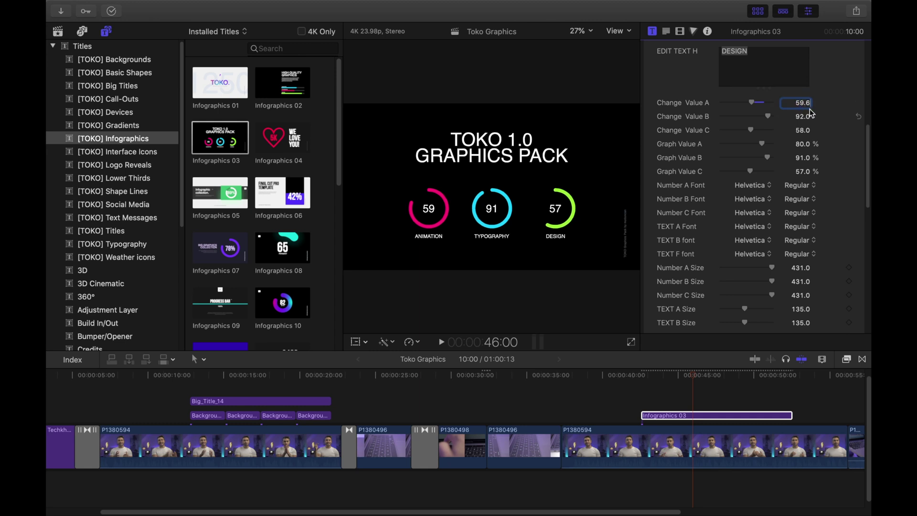
text(20)
click(805, 103)
text(20)
key(Return)
click(801, 102)
text(21)
Set Graph Value A of Infographics 03 to 20 %.
click(804, 146)
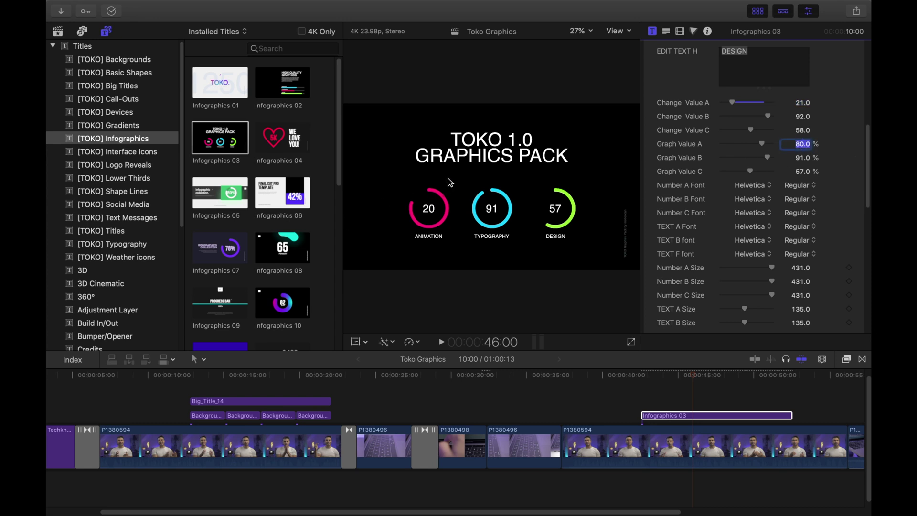
text(20)
key(Return)
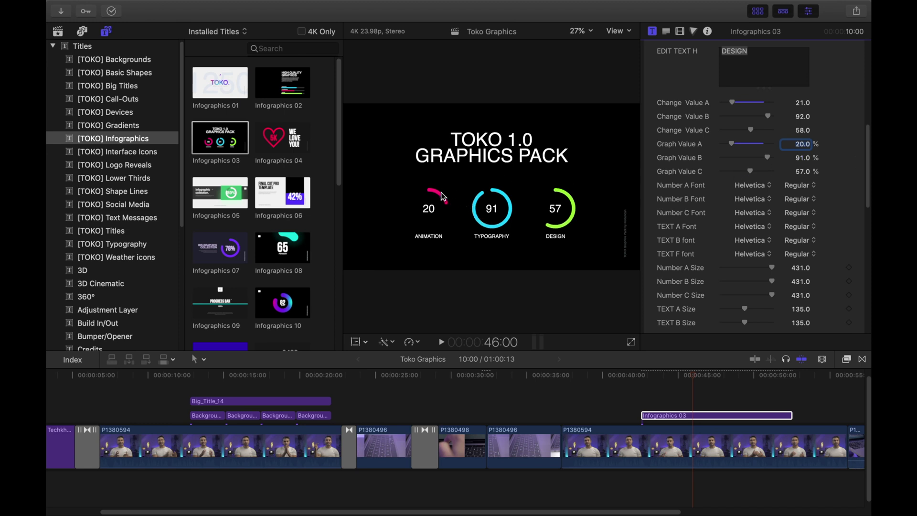
Set Change Value B to 50 and Graph Value B to 50 % for the TYPOGRAPHY circle.
click(802, 117)
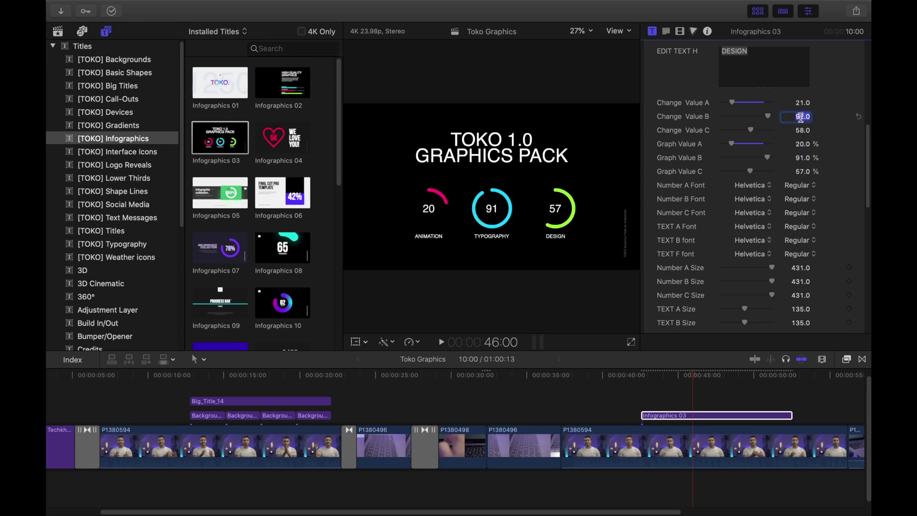
text(50)
key(Return)
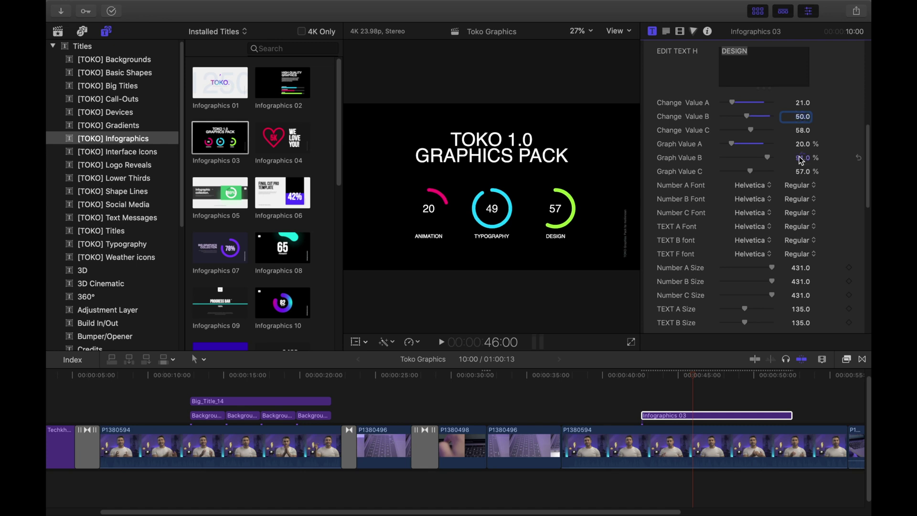
click(798, 156)
text(50)
key(Return)
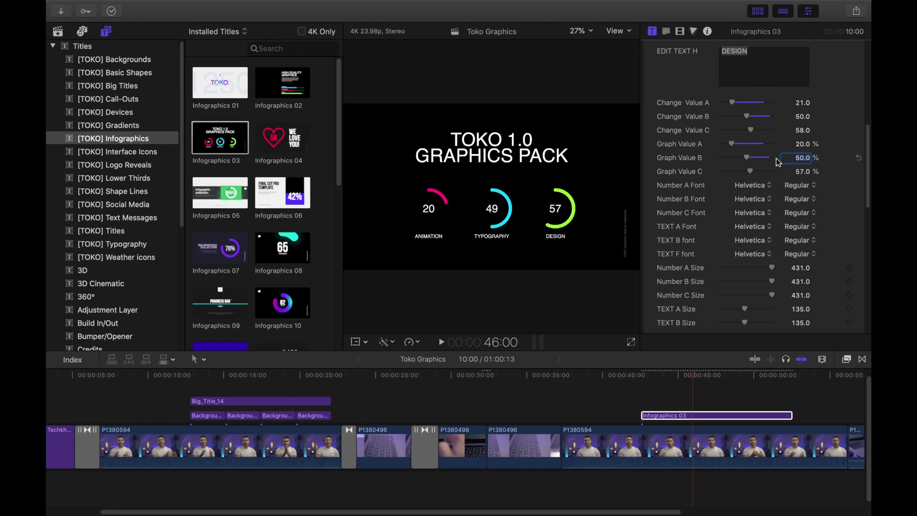
Raise Change Value B to 51 so the TYPOGRAPHY circle reads 50.
click(802, 116)
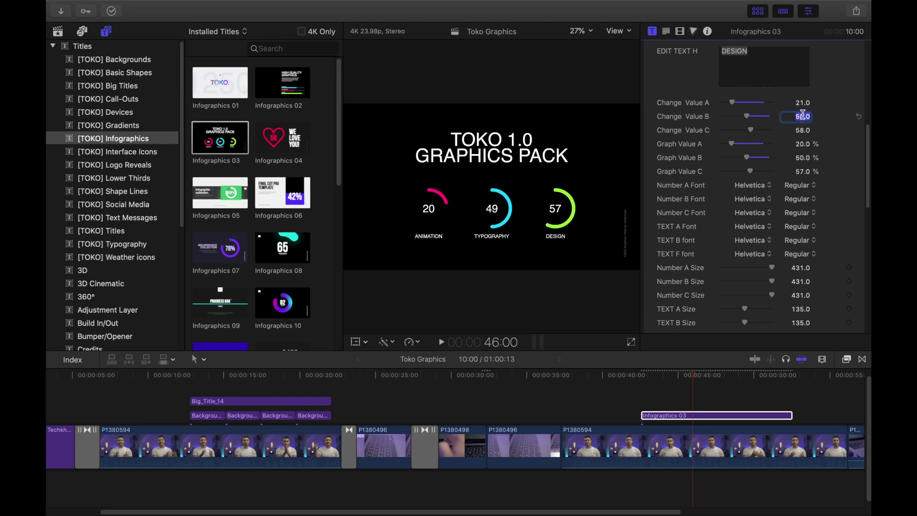
text(51)
key(Return)
scroll(758, 195, up, 10)
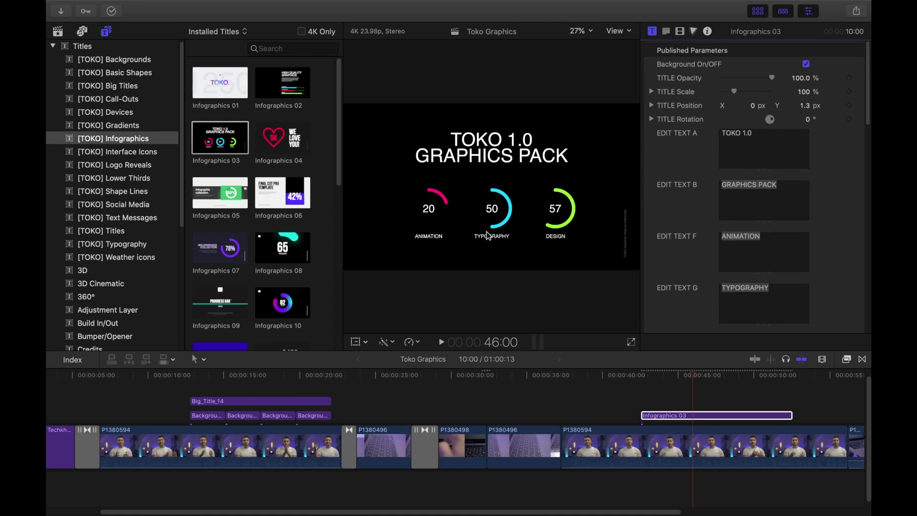
Try the saved cyan and red swatches for the infographic's BG Color and keep cyan.
scroll(779, 237, down, 15)
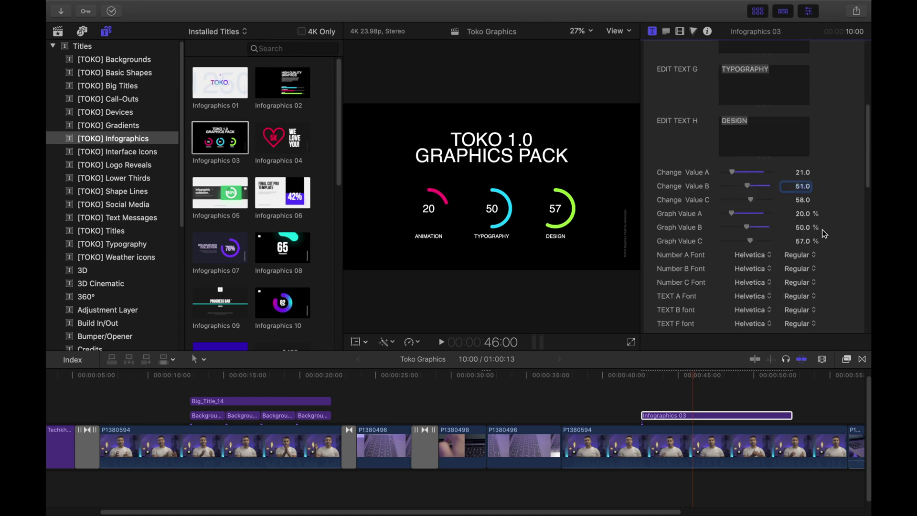
click(798, 320)
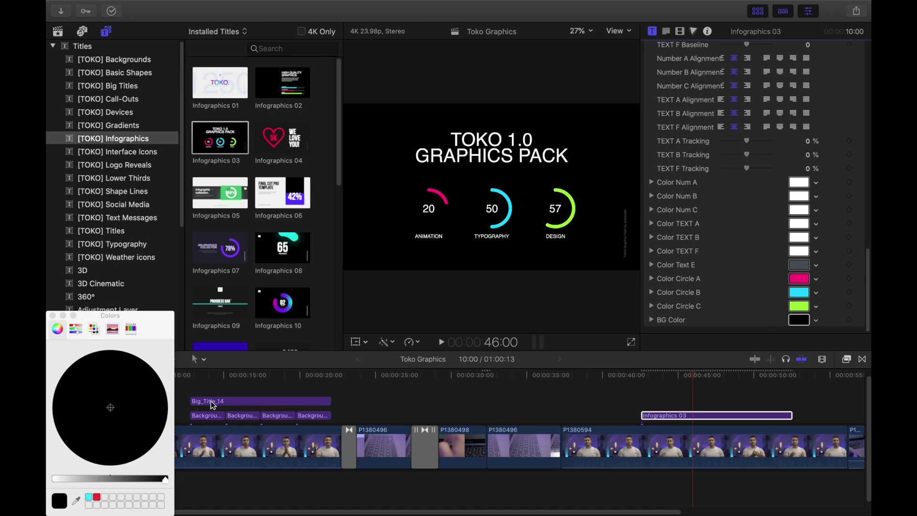
click(89, 497)
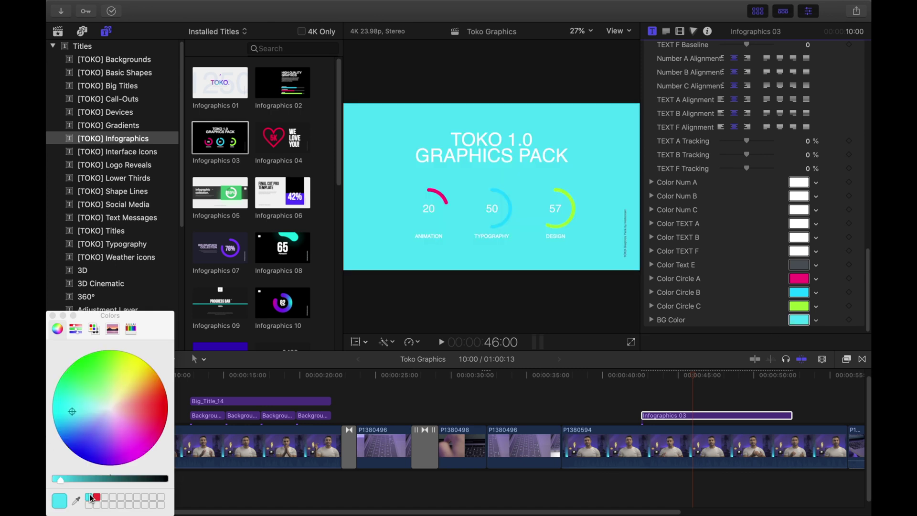
click(97, 497)
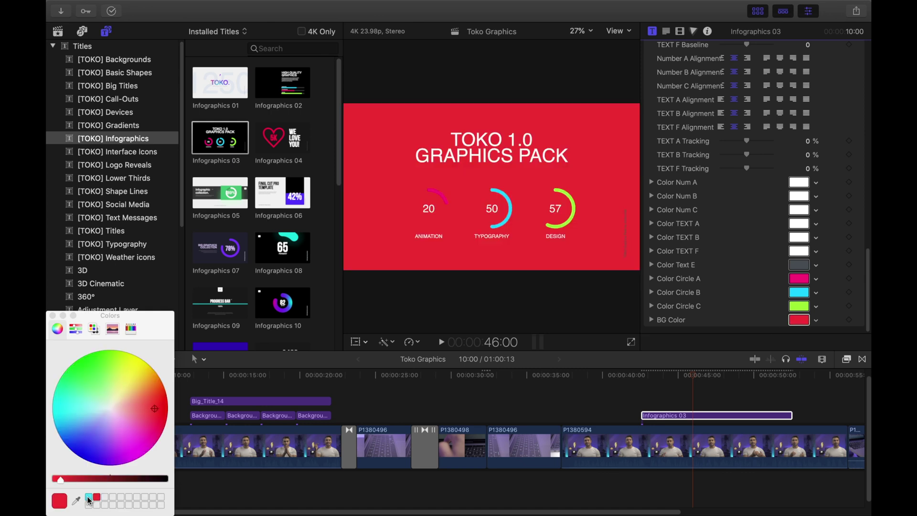
click(89, 497)
click(52, 316)
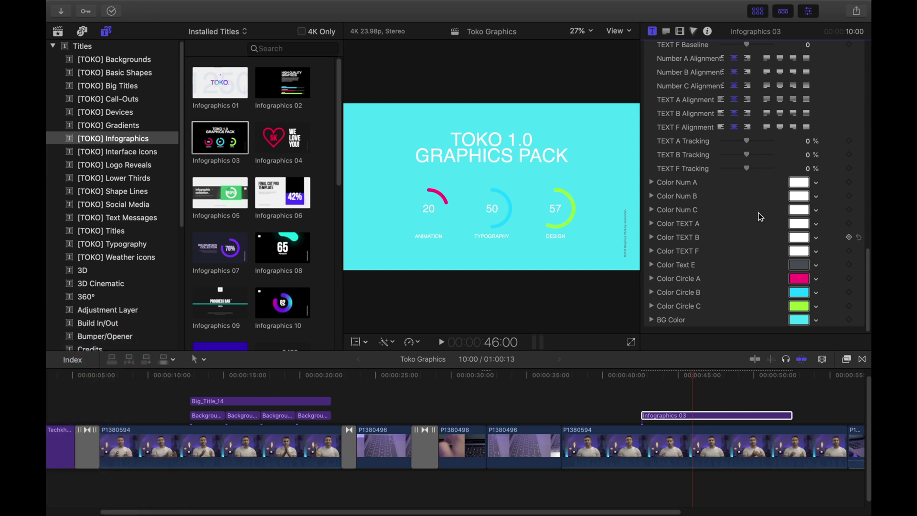
Switch the infographic's background off to preview it over the clip, and switch it back on.
scroll(743, 233, up, 10)
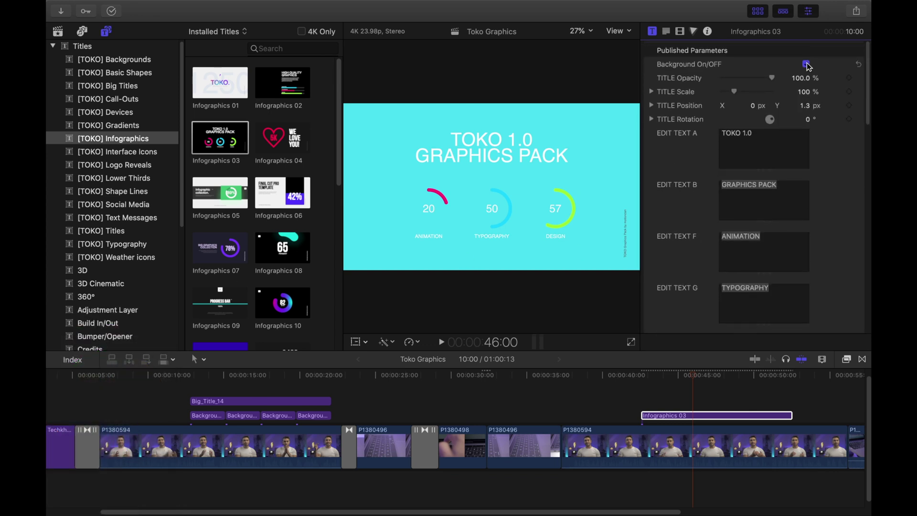
click(806, 64)
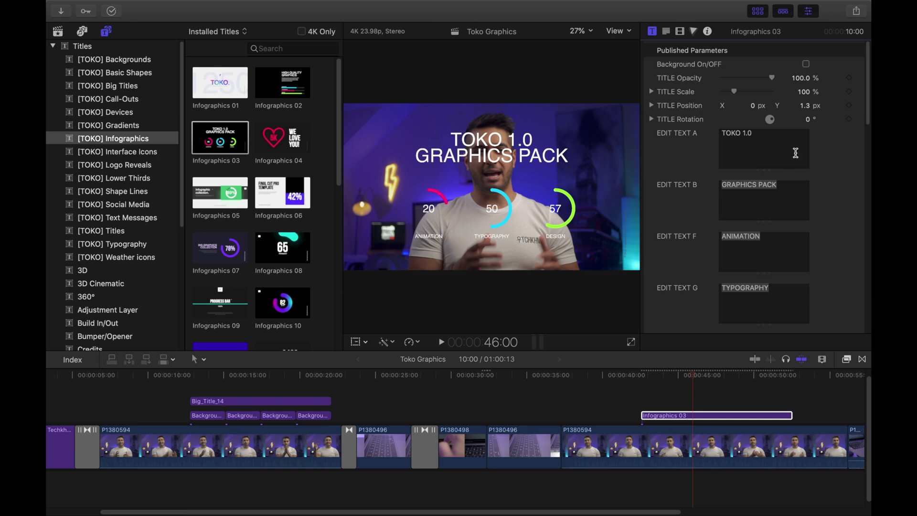
click(806, 64)
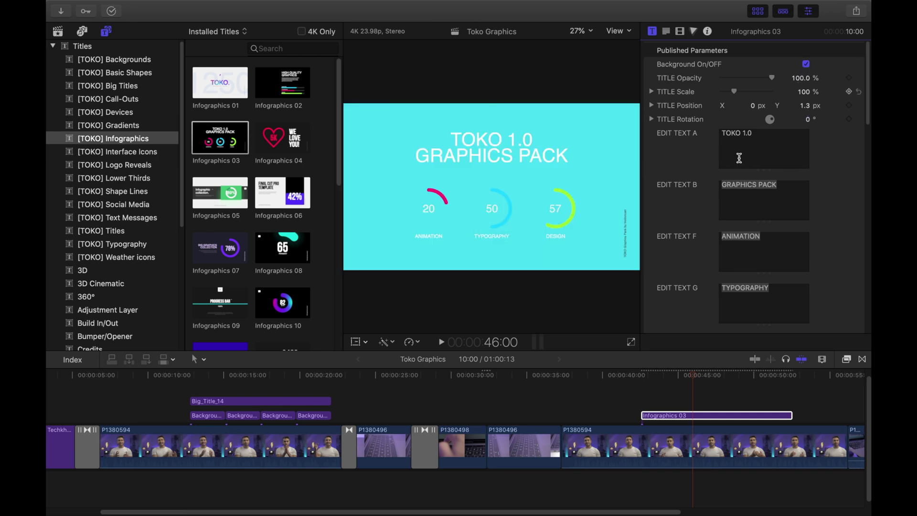
Darken the infographic's cyan BG Color to a dark teal.
scroll(819, 213, down, 15)
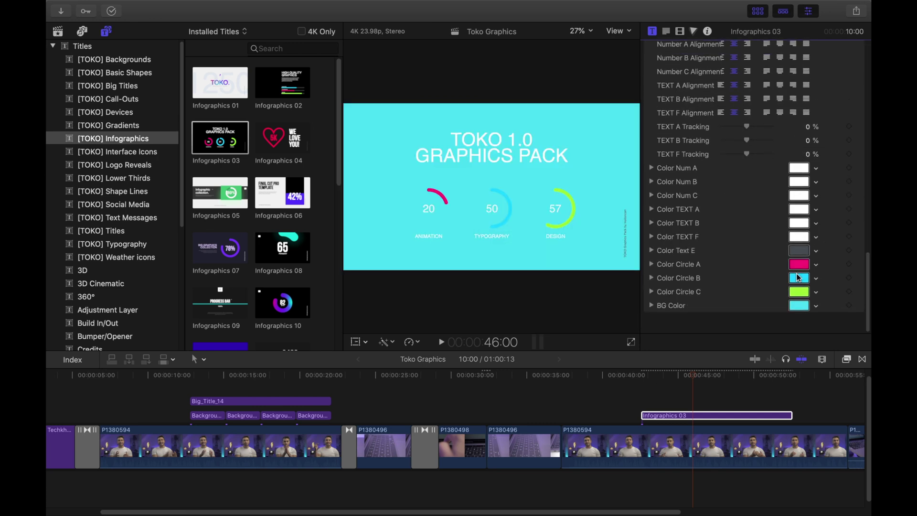
click(799, 320)
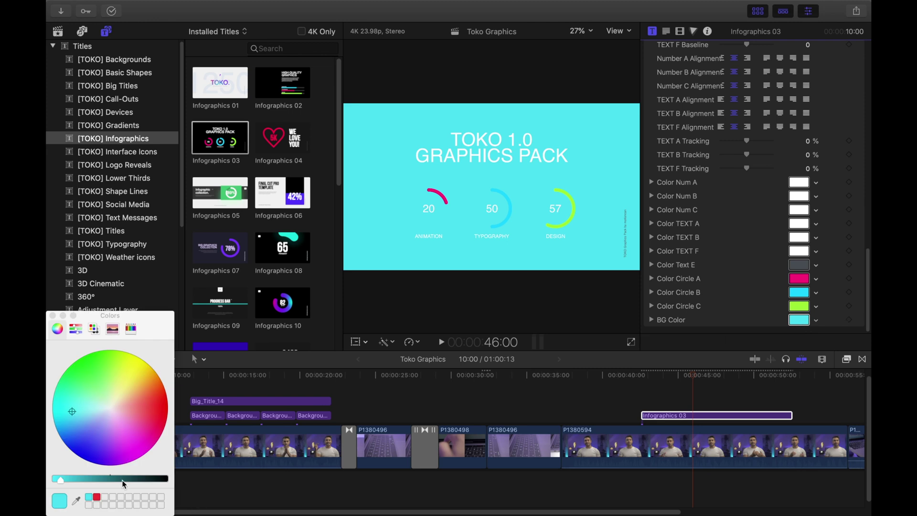
drag(123, 479, 139, 481)
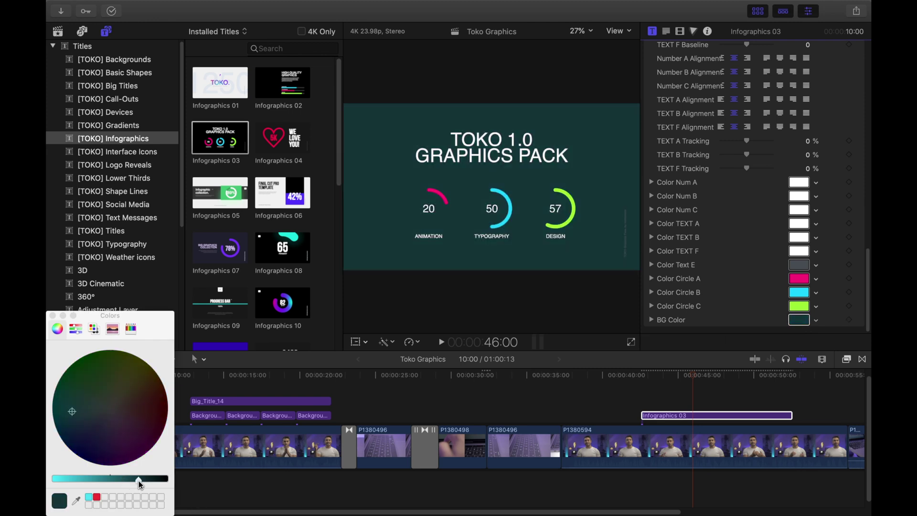
click(52, 316)
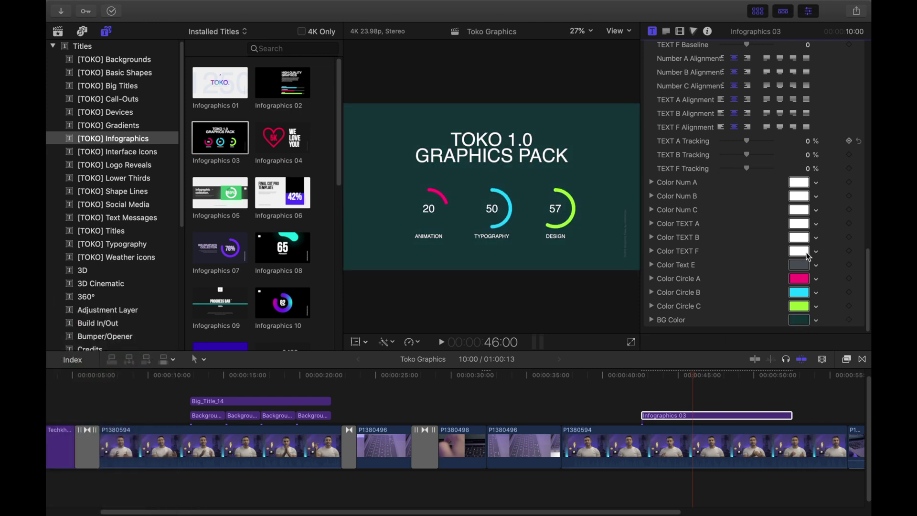
Play the timeline from 40:18 through the customized Infographics 03 and stop at about 51:08.
click(633, 374)
click(614, 376)
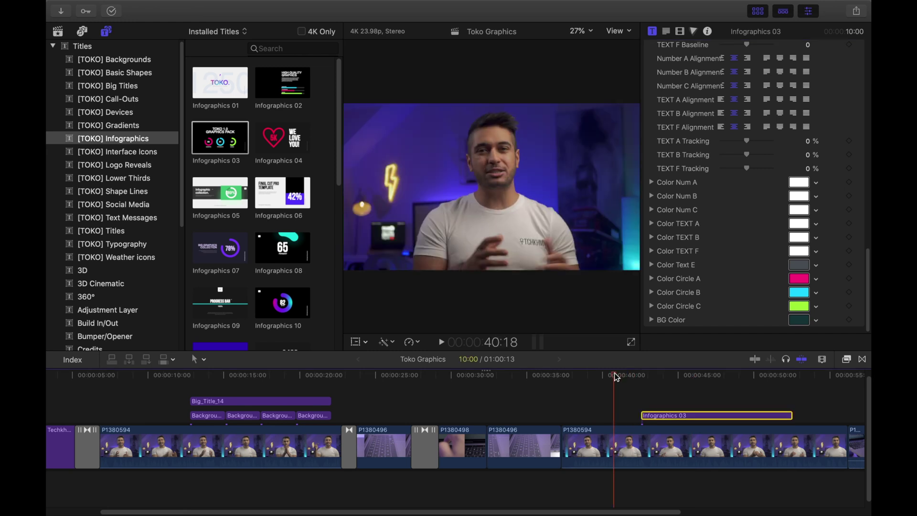
key(space)
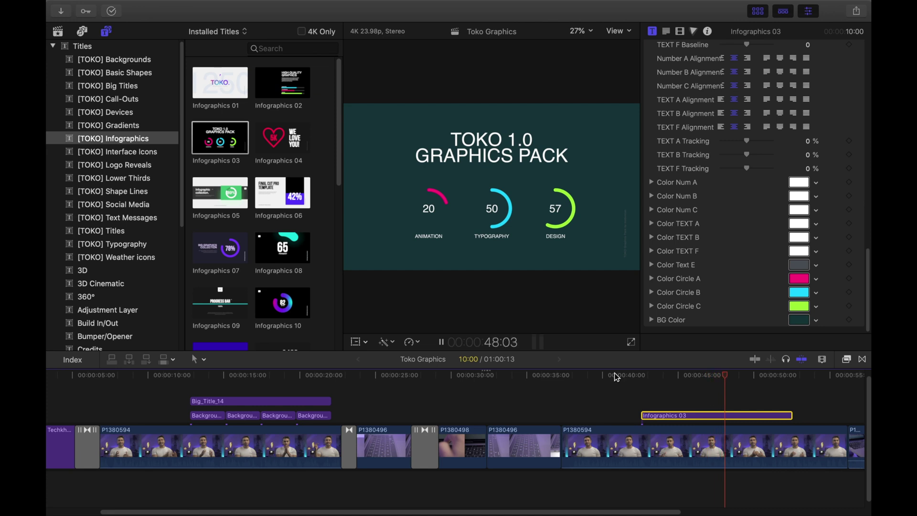
scroll(616, 376, right, 2)
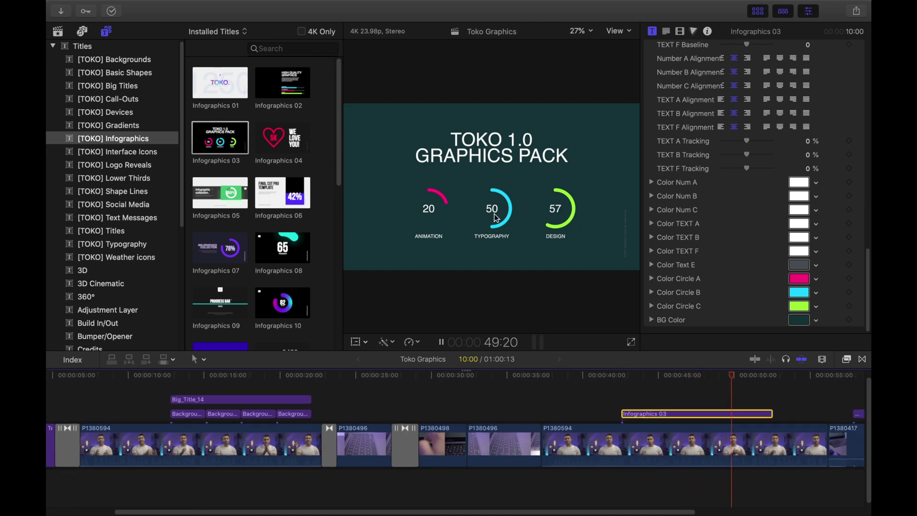
key(space)
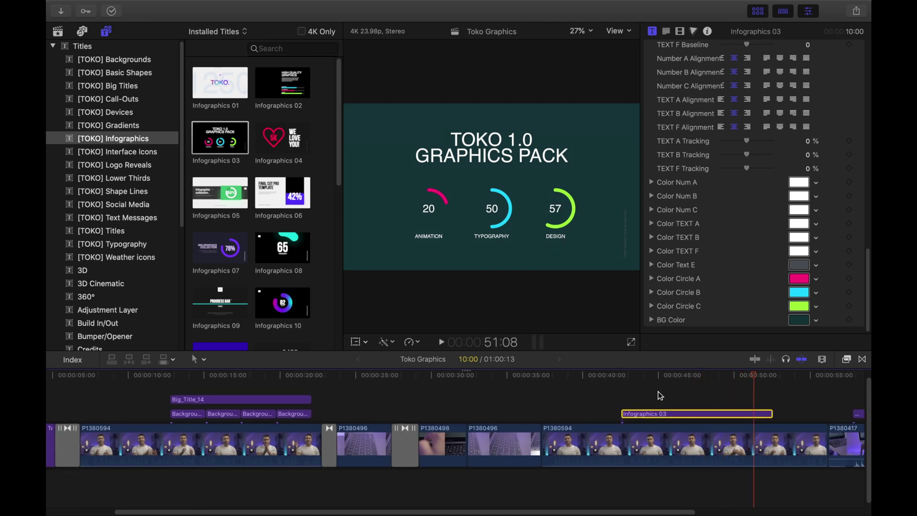